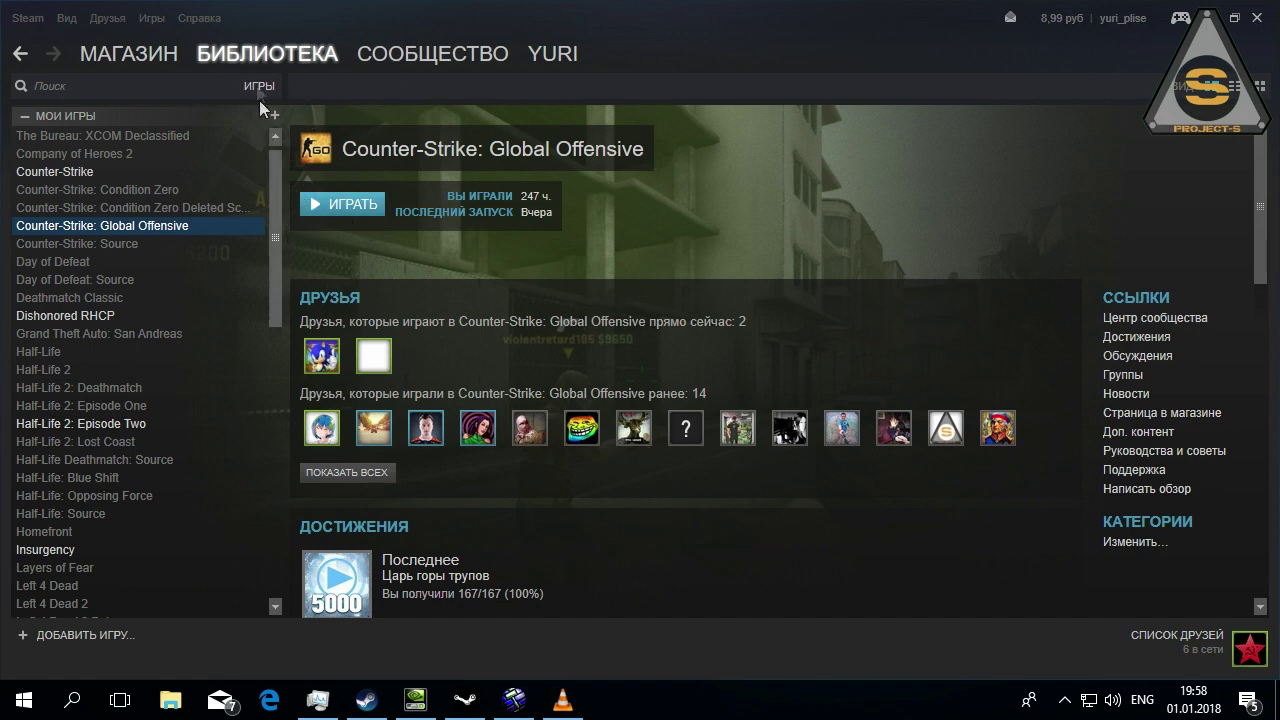
- Show the Tools category of the Steam library and select Counter-Strike: Global Offensive - SDK
click(258, 85)
click(256, 303)
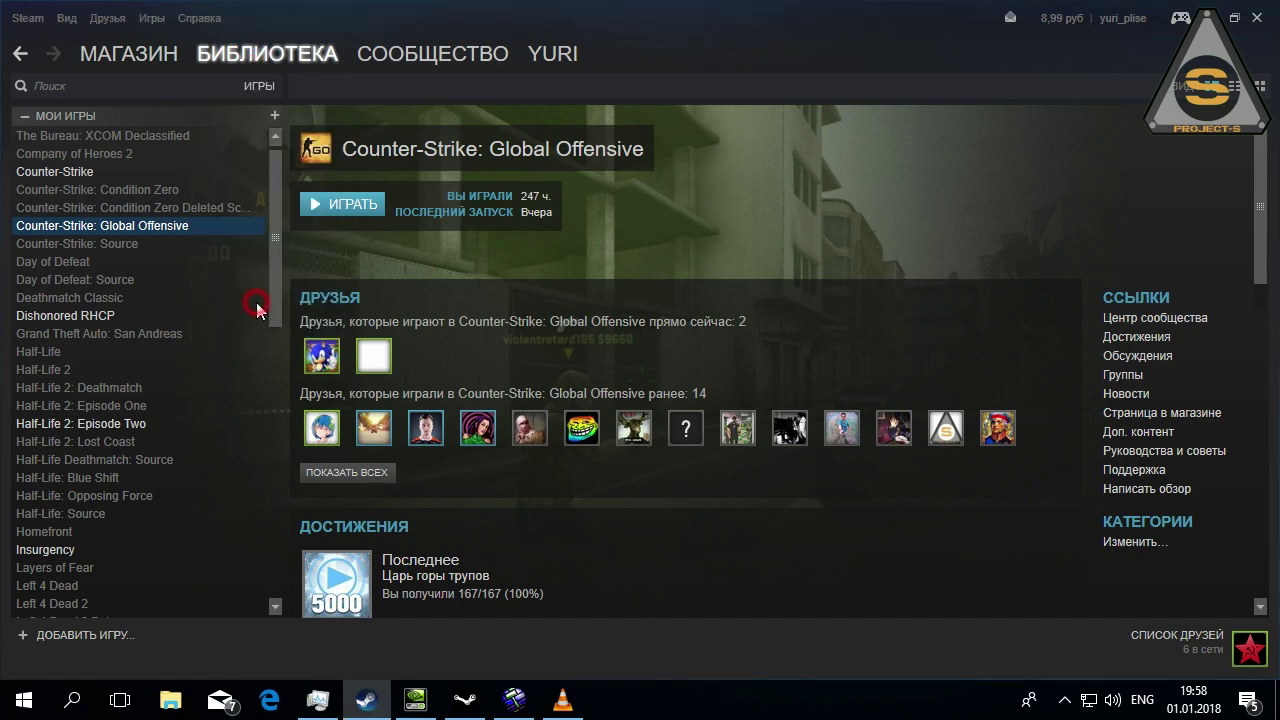
click(207, 518)
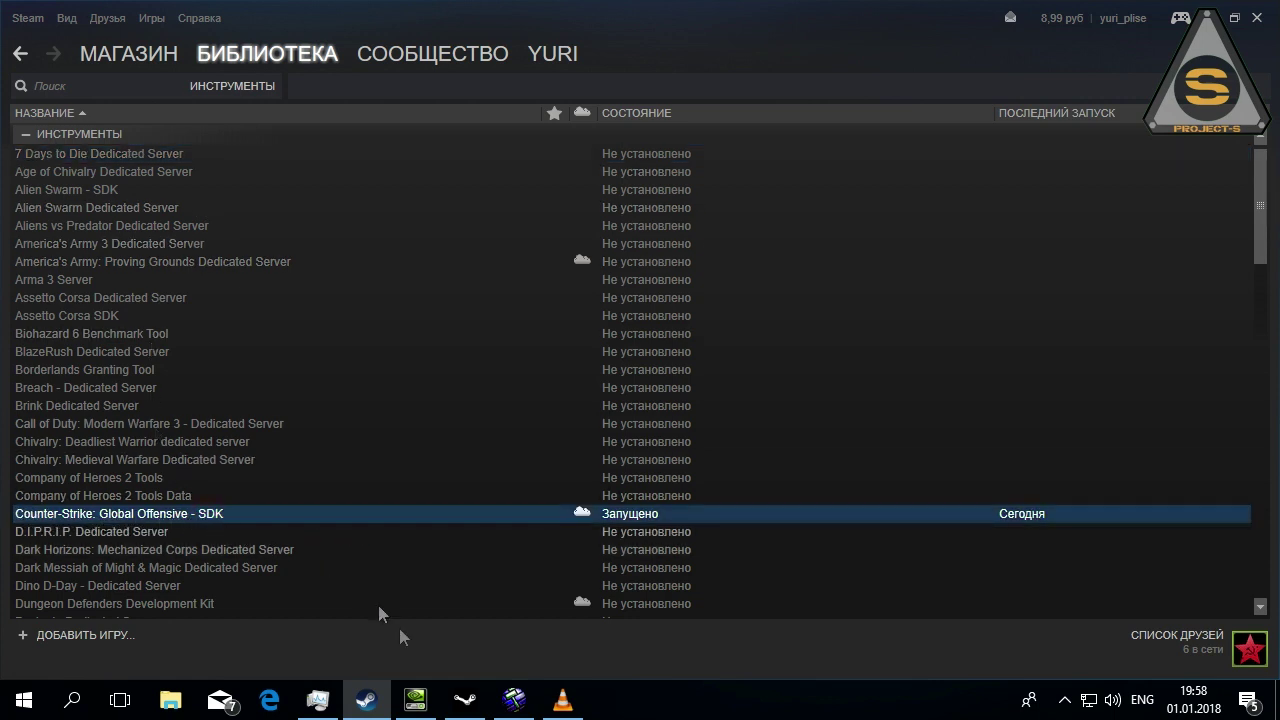
- Bring up the SDK launcher, look over its applications and switch to the Hammer World Editor
mouse_move(481, 710)
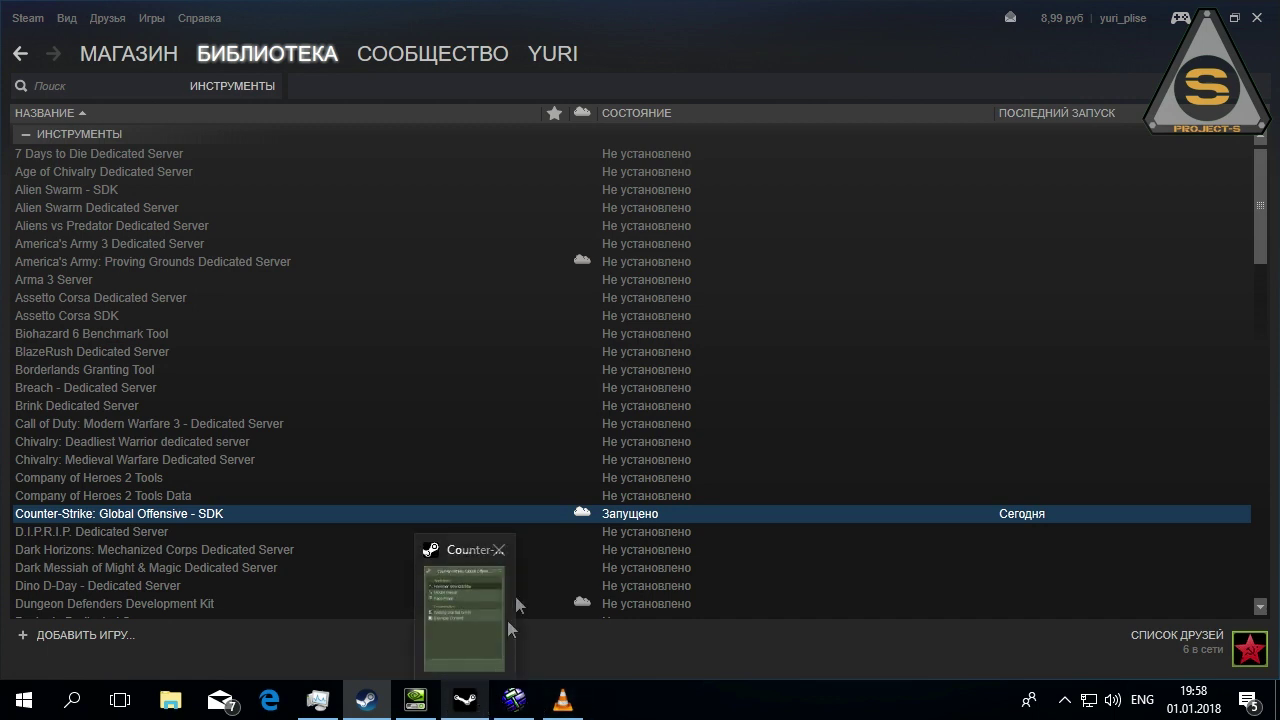
click(466, 708)
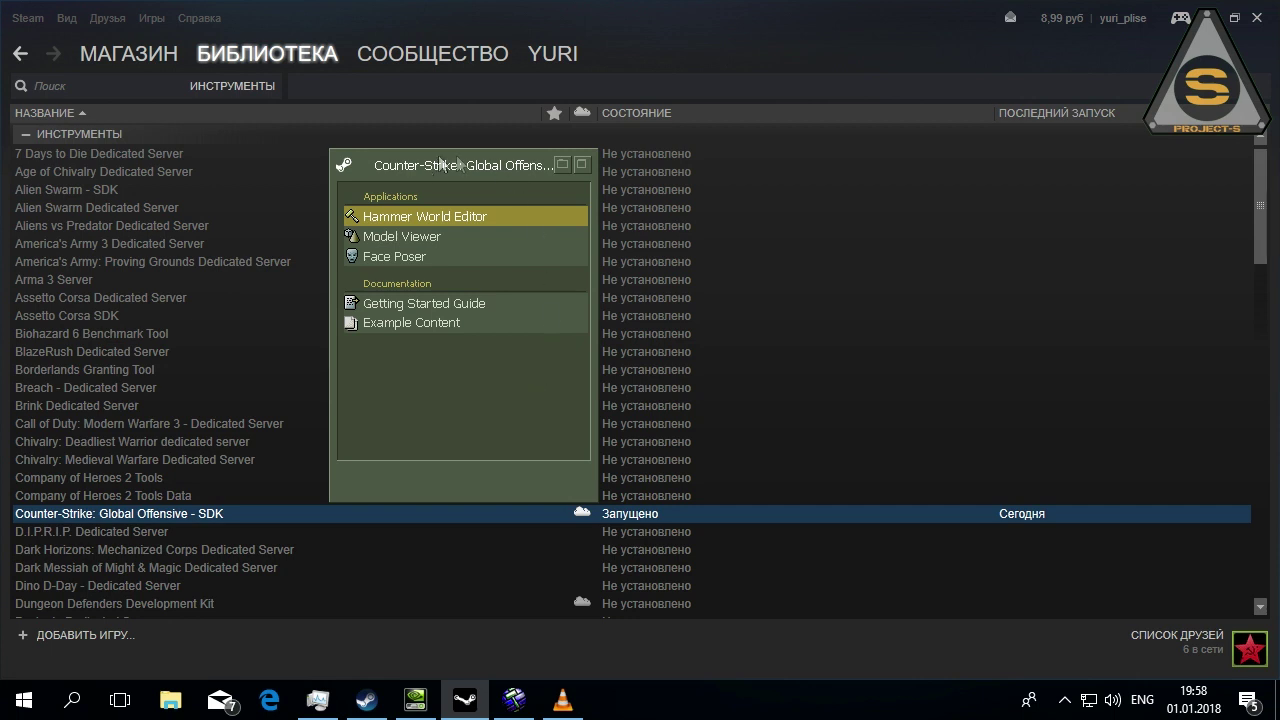
click(507, 232)
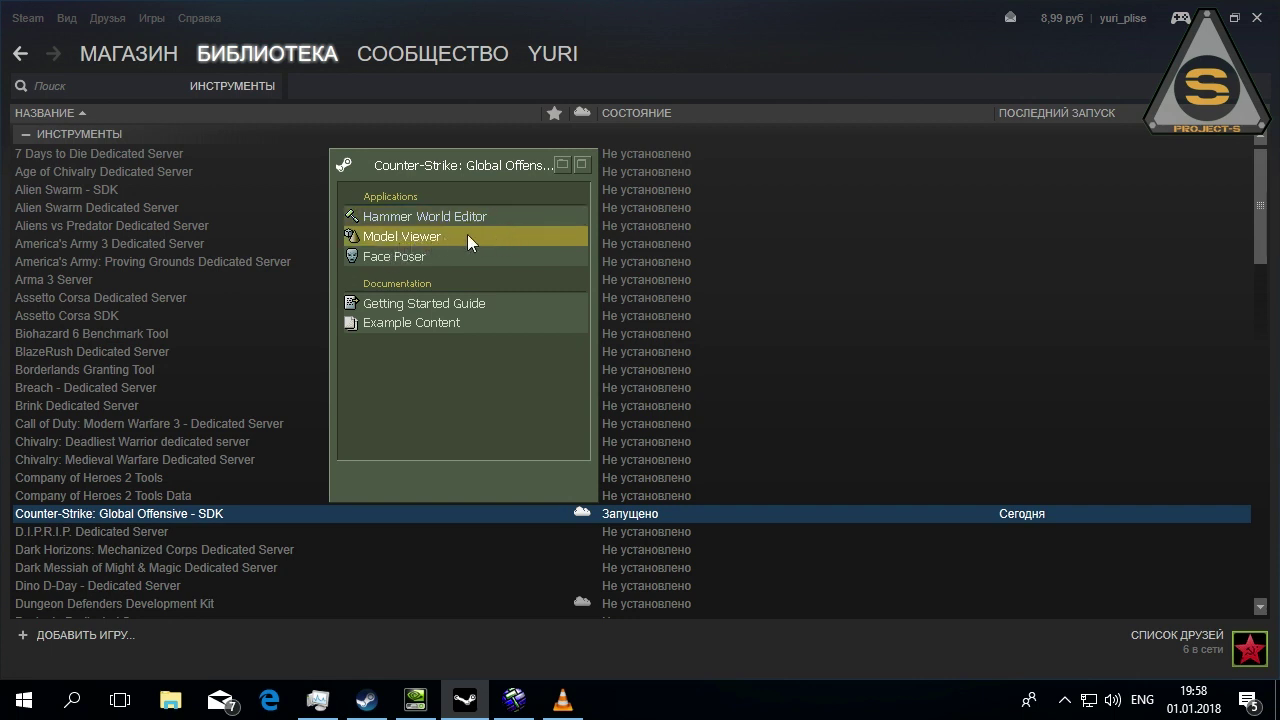
click(467, 256)
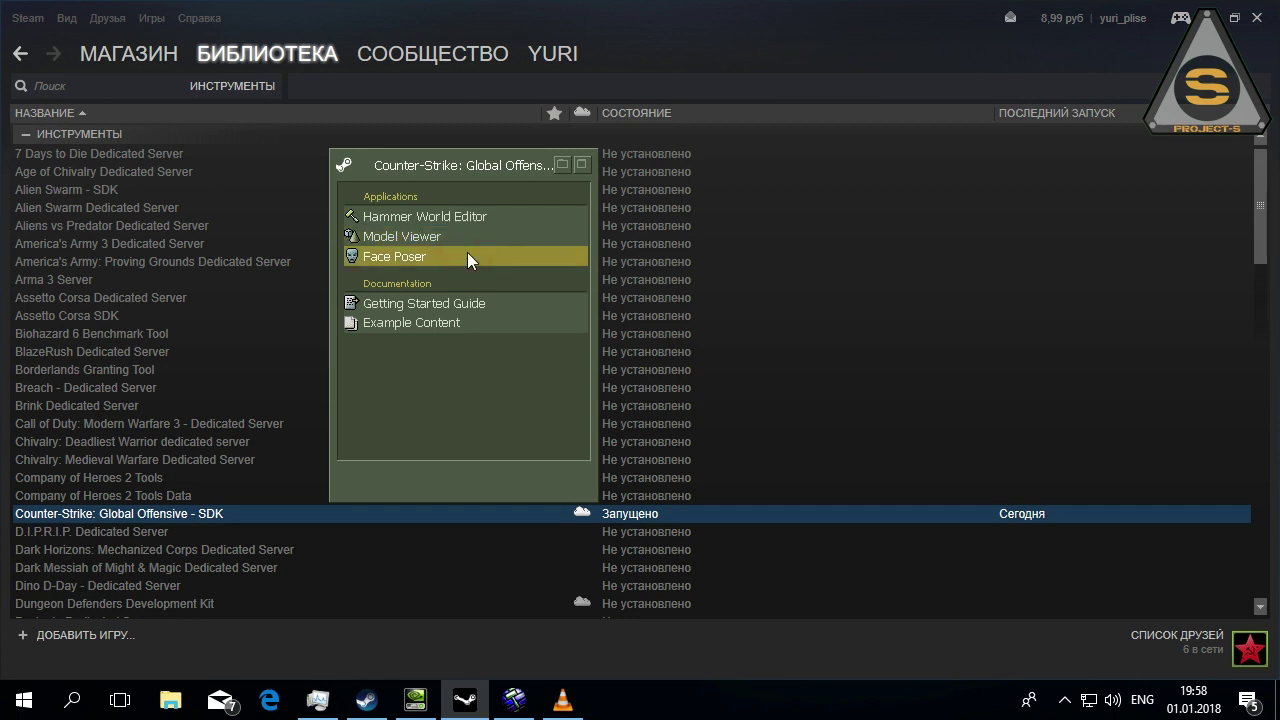
click(505, 216)
click(530, 698)
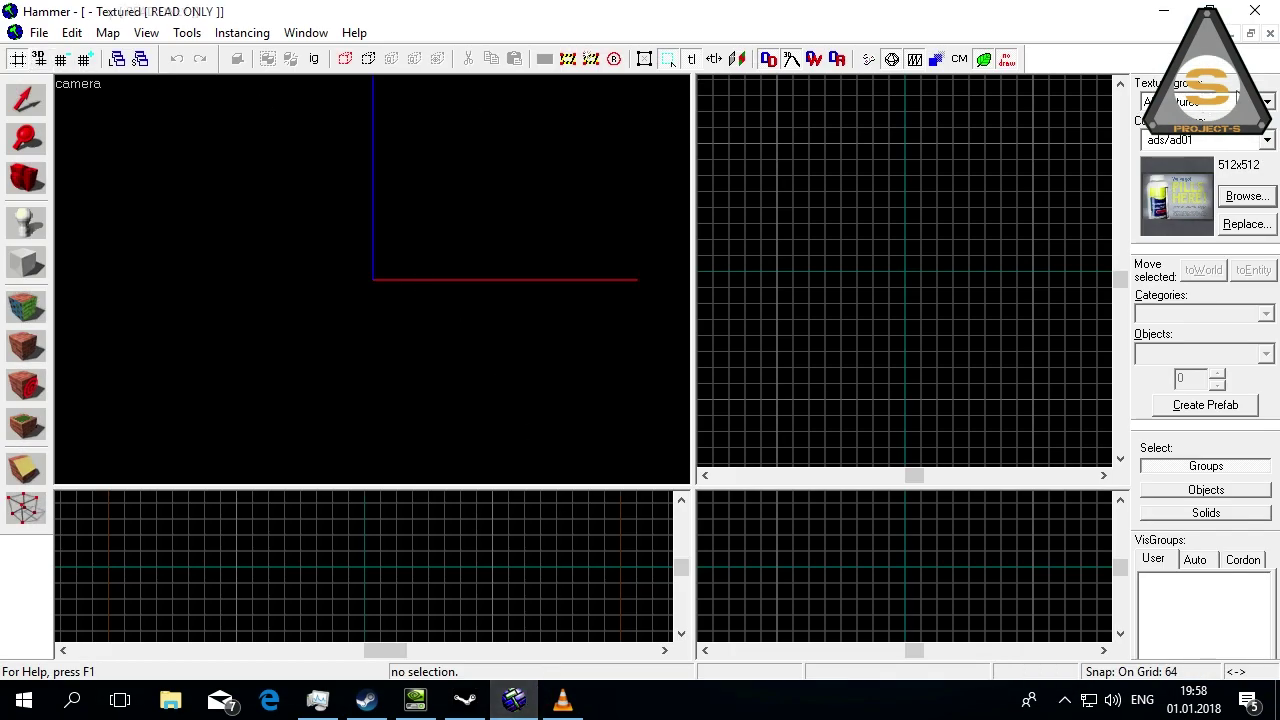
- Close the open map and create a new one
click(1270, 33)
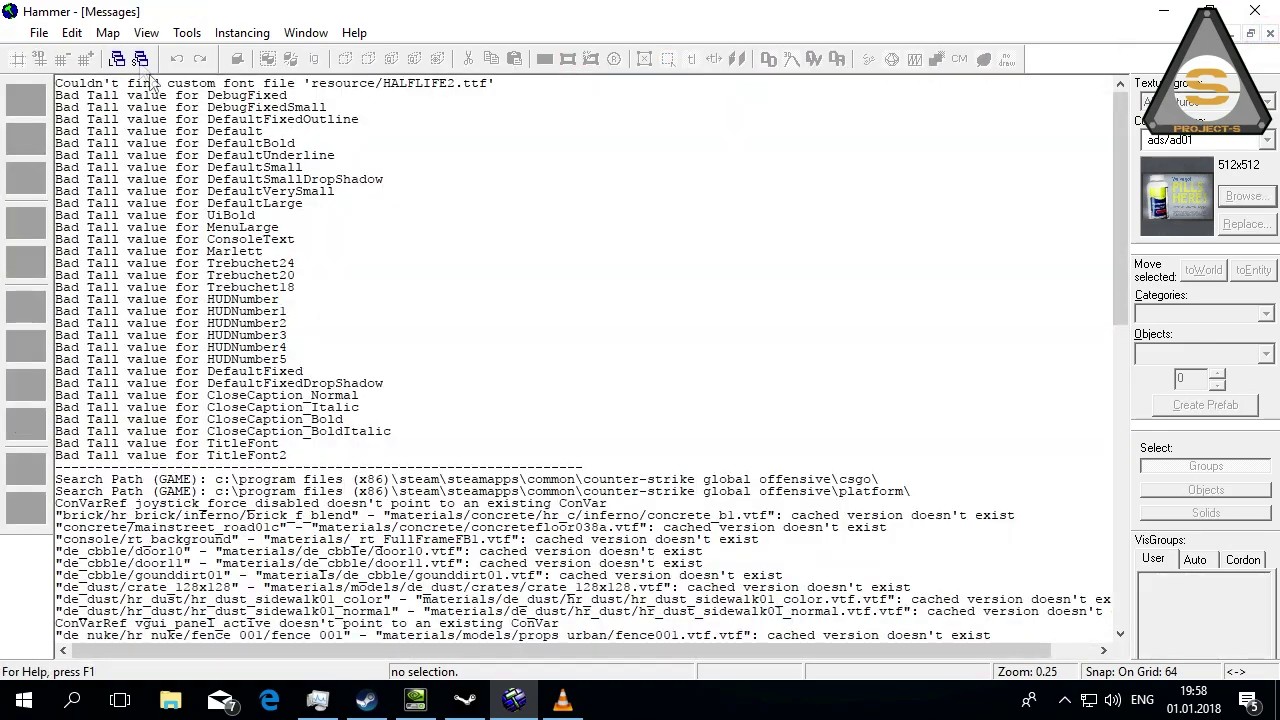
click(51, 33)
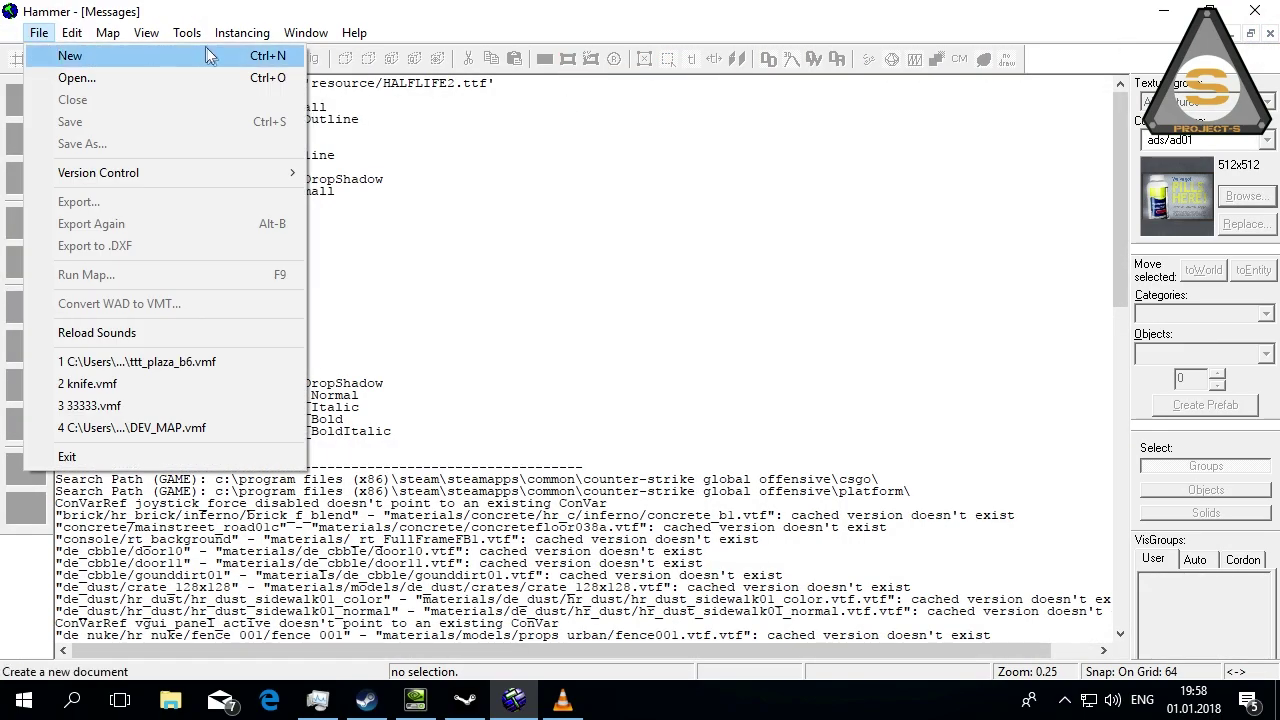
click(205, 55)
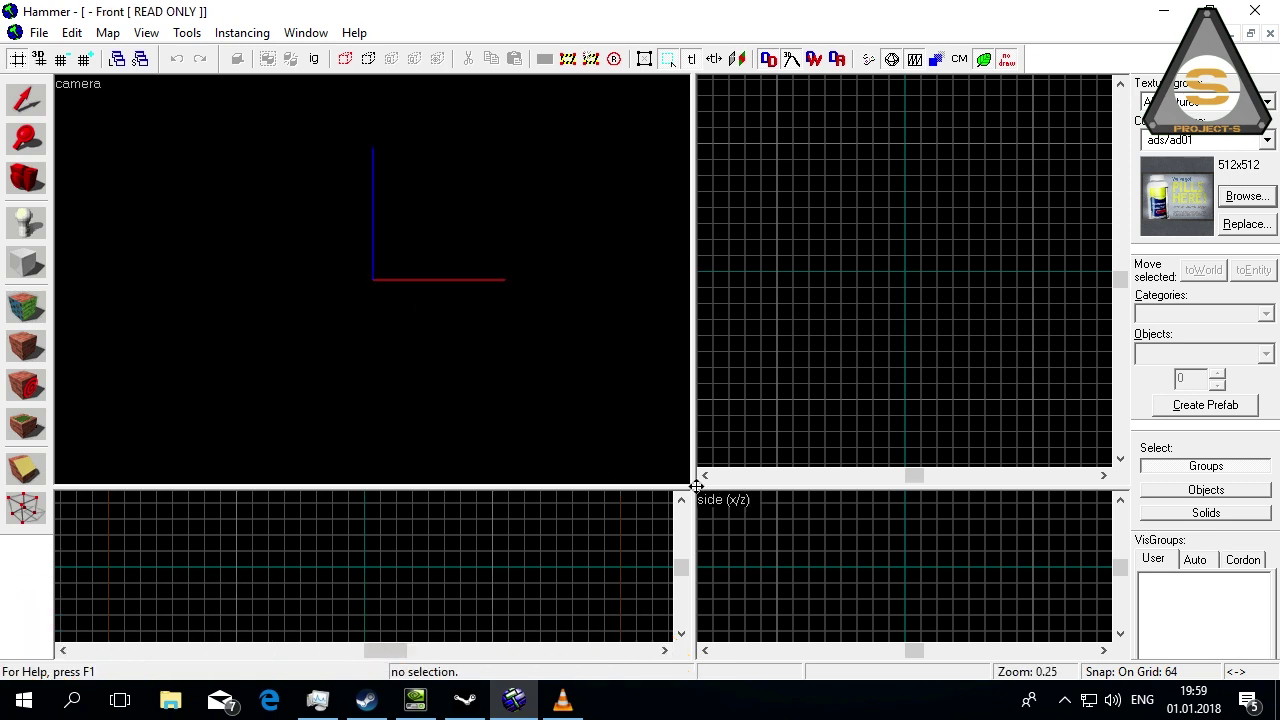
- Resize the four viewports and use the Camera tool to fly around the axes to an angled 3D view
drag(694, 486, 656, 438)
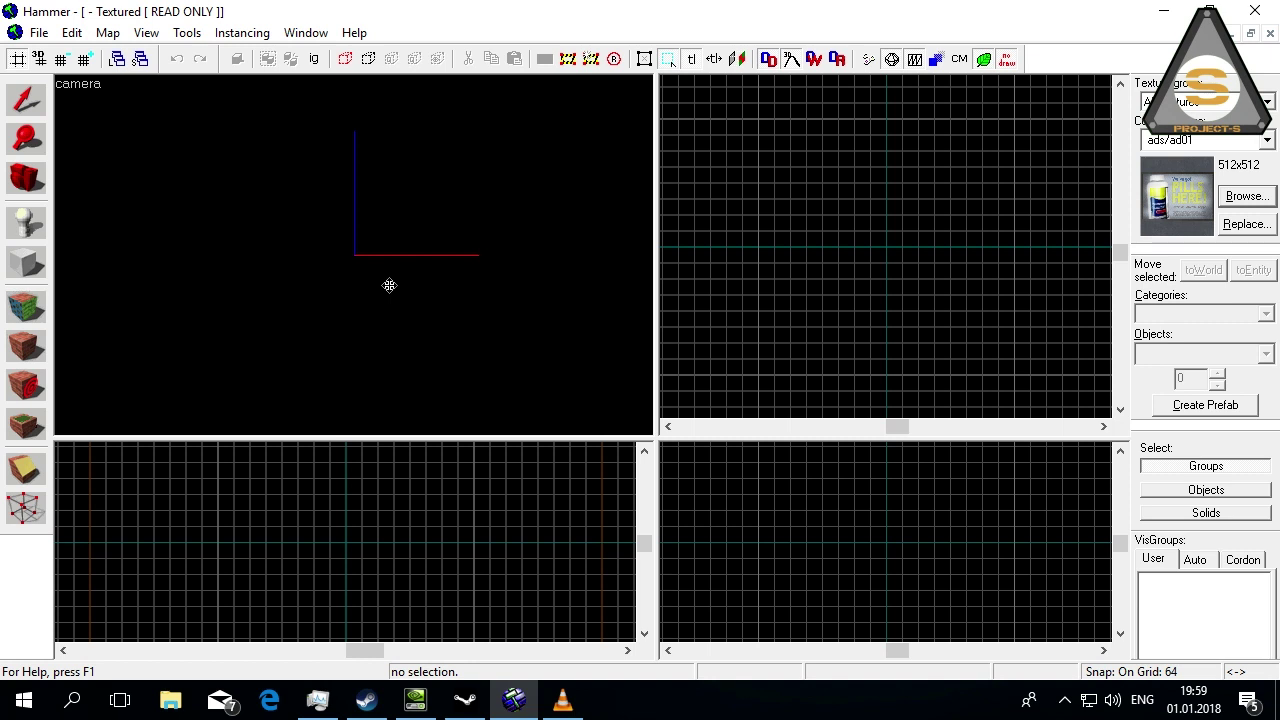
click(24, 182)
key(z)
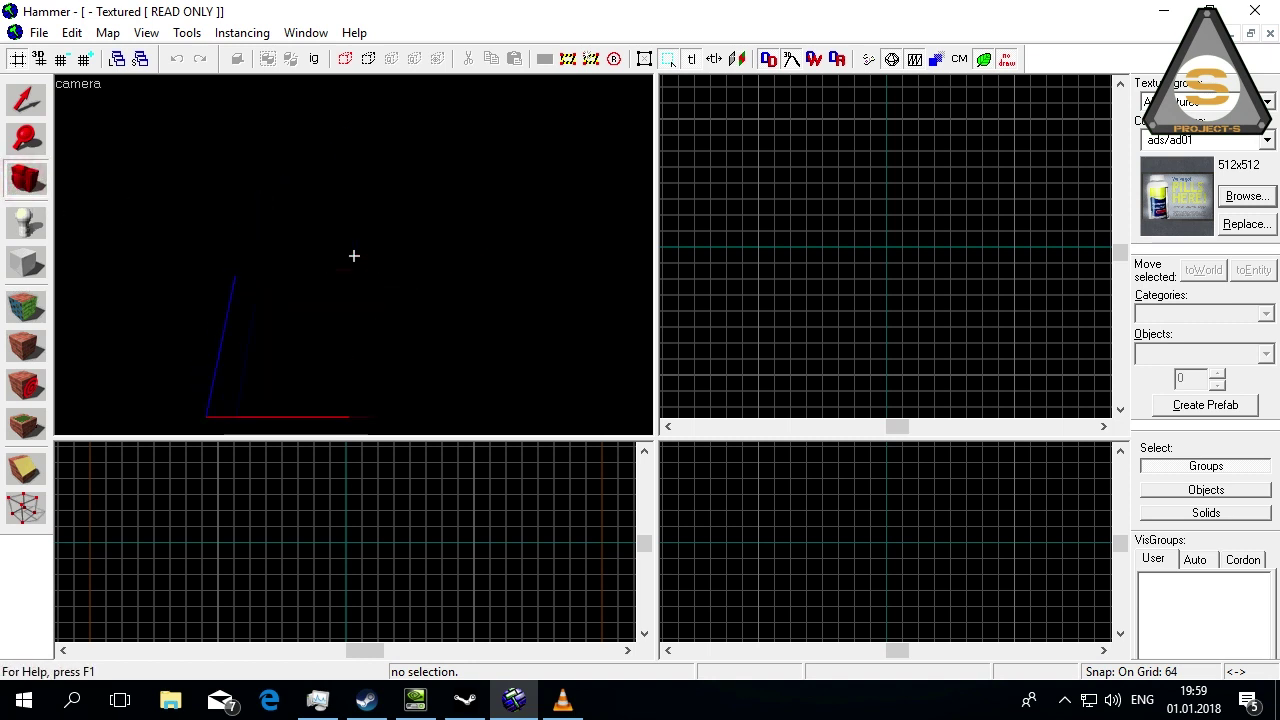
key(w)
key(s)
key(w)
key(z)
key(s)
key(w)
key(a)
key(a)
key(d)
key(s)
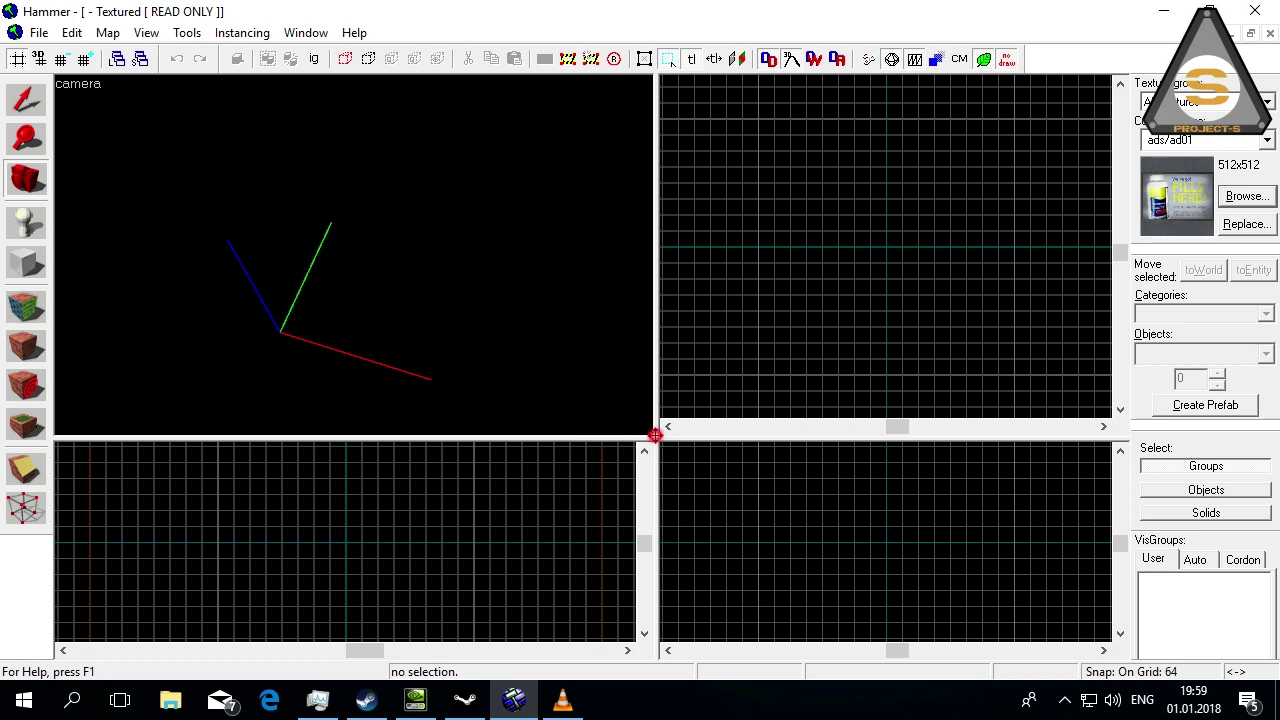
drag(655, 435, 641, 461)
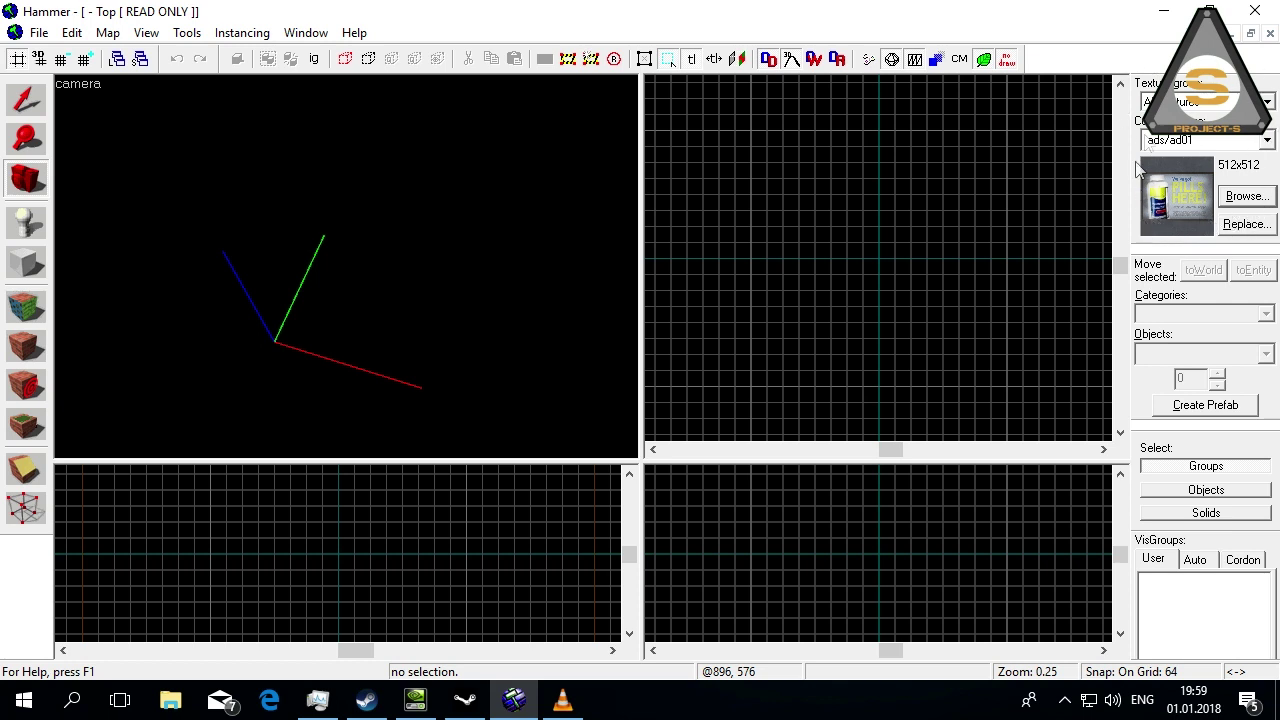
- Open the texture browser, filter the textures by dev and browse to the orange dev_measure textures
click(1262, 200)
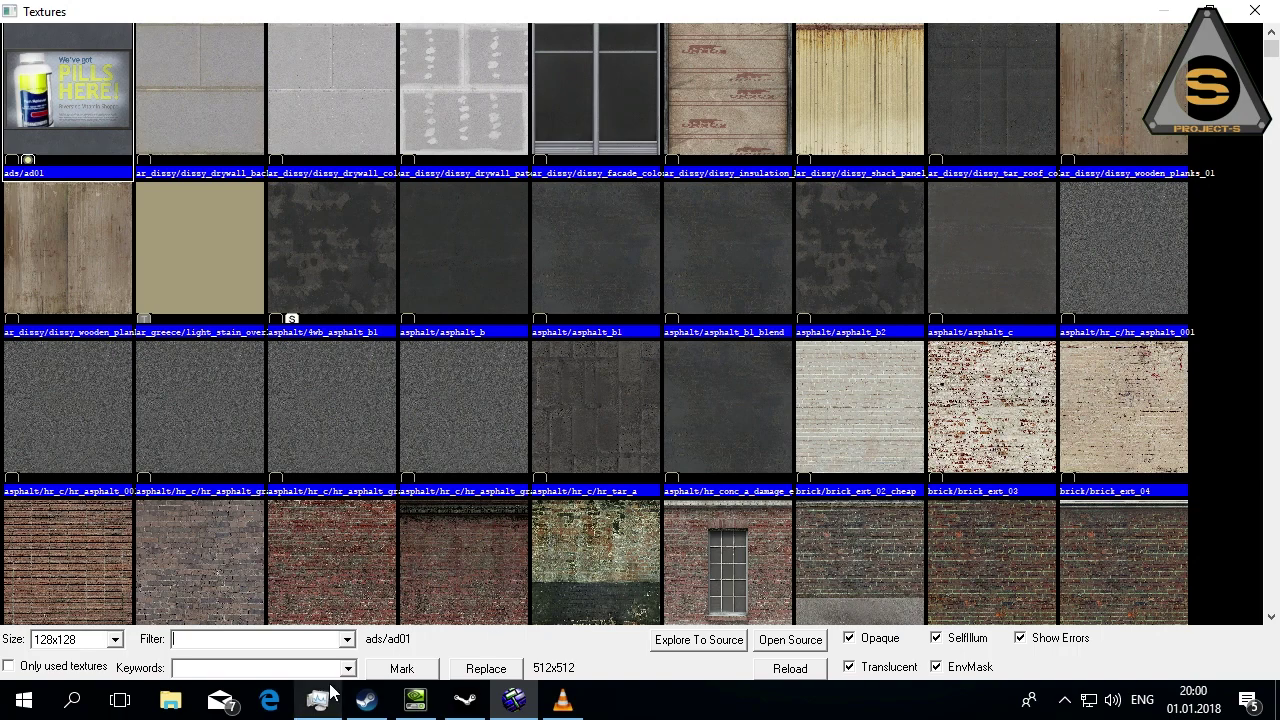
text(dev)
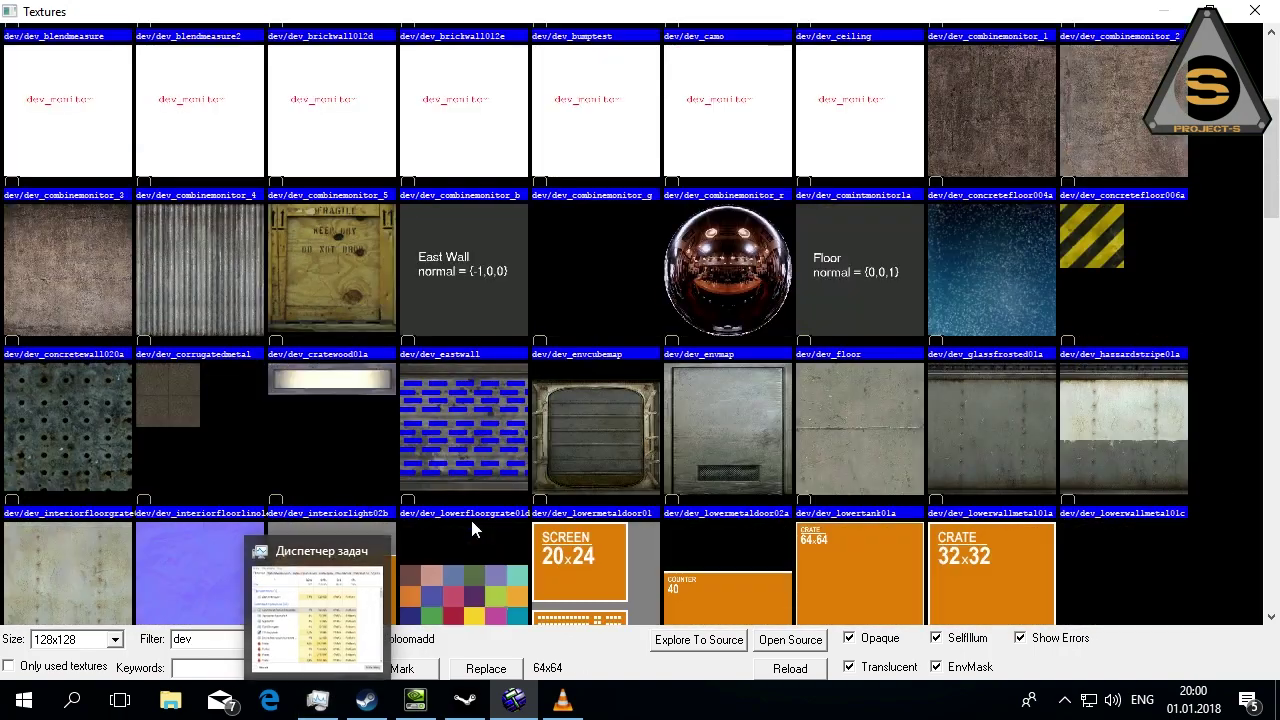
scroll(477, 517, down, 4)
scroll(487, 527, down, 3)
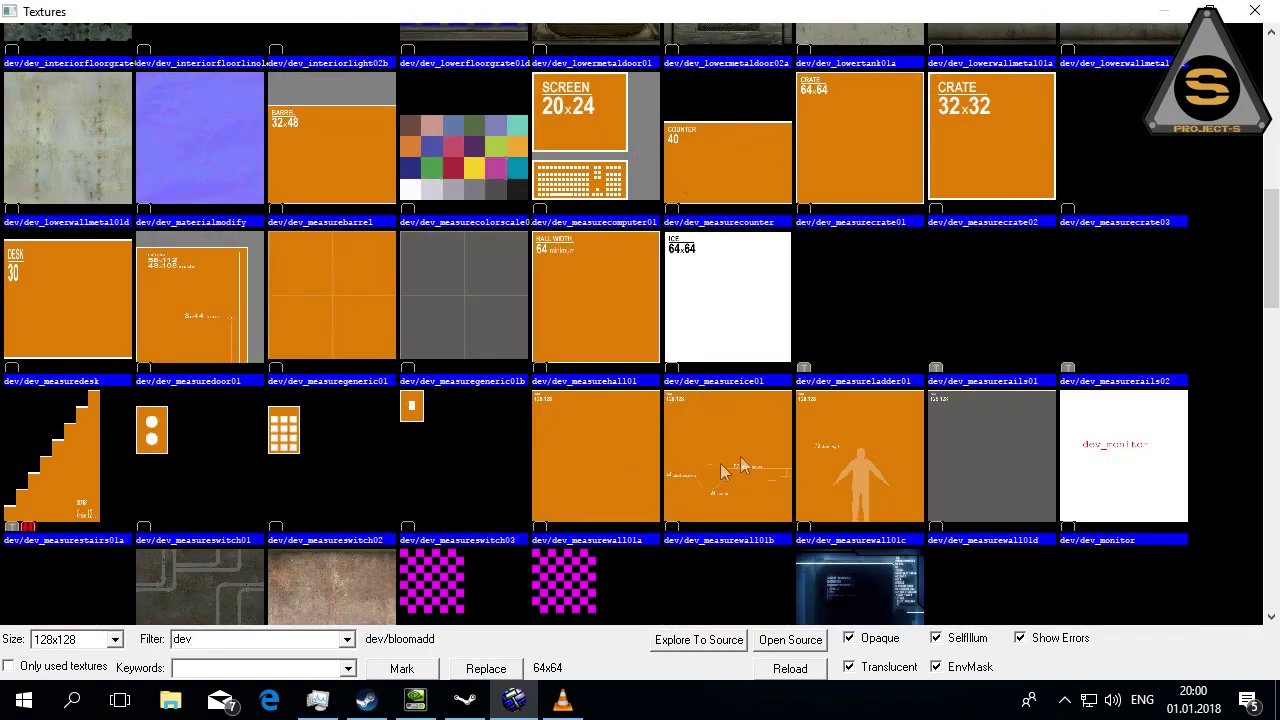
scroll(765, 449, up, 3)
scroll(765, 445, down, 3)
- Pick out several dev_measure textures, including dev_measurewall01c, ending with dev/dev_measuregeneric01 selected
click(440, 326)
click(330, 314)
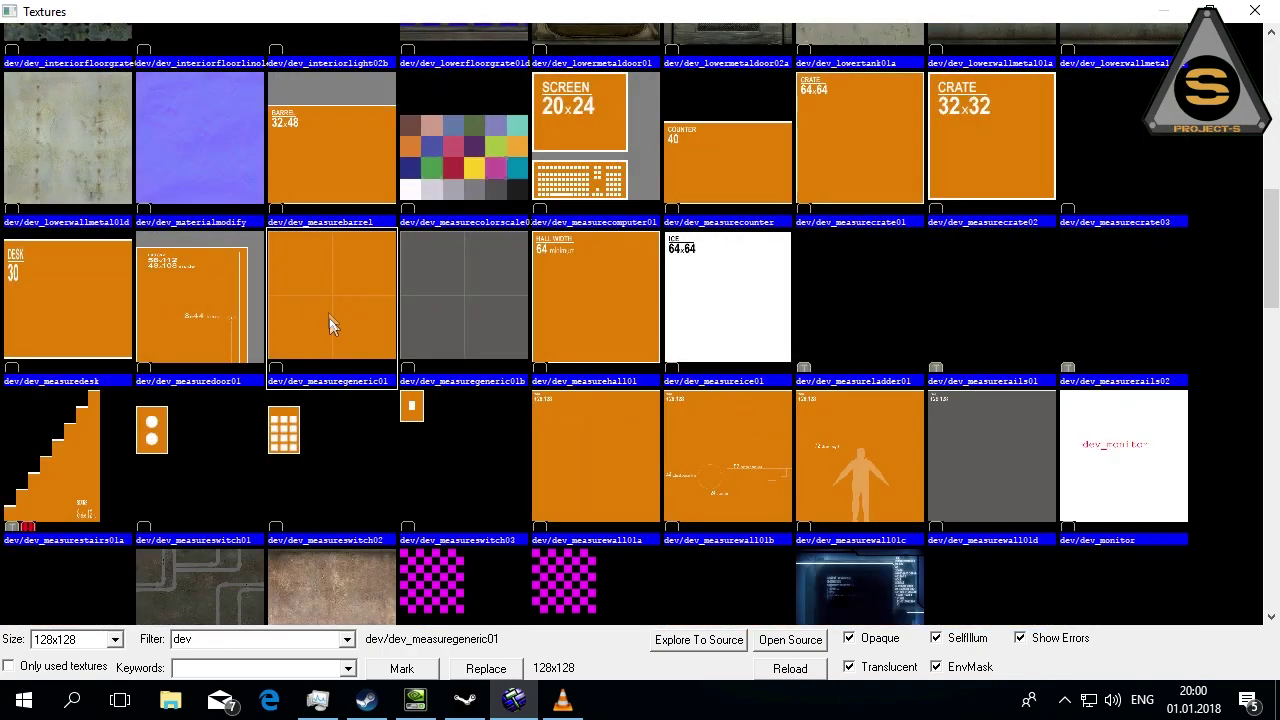
click(977, 192)
click(845, 170)
click(823, 452)
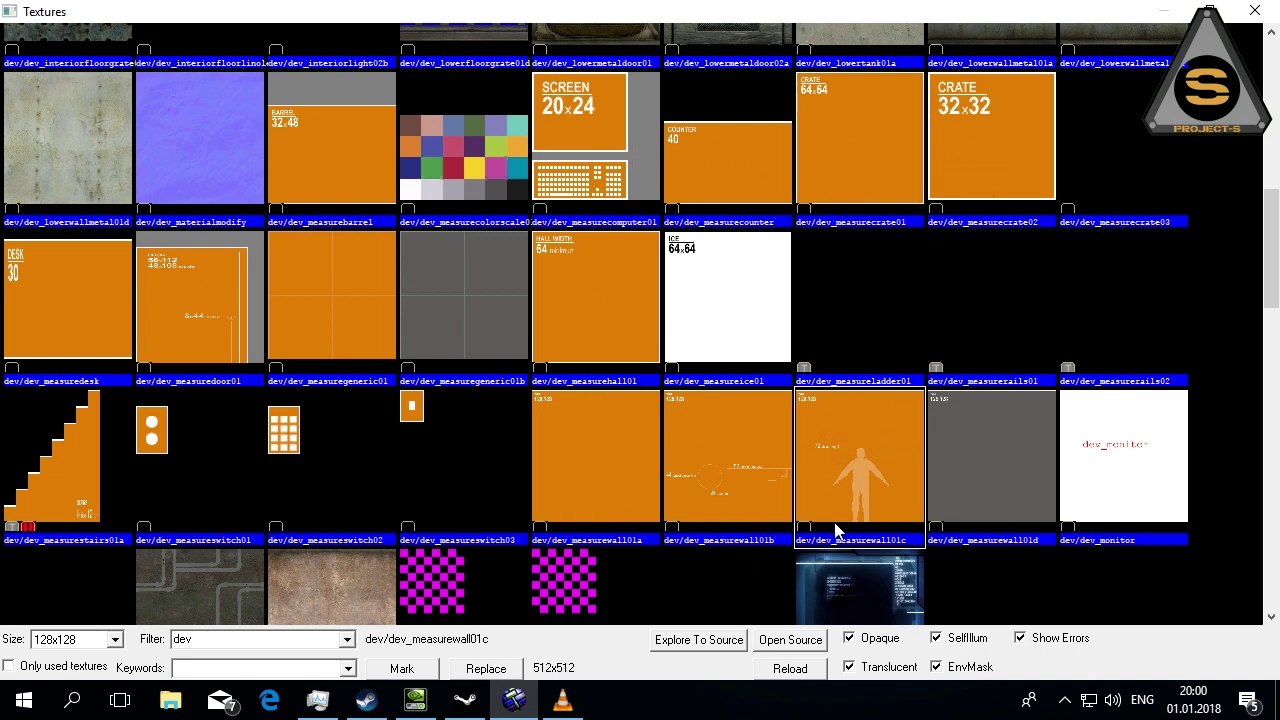
click(440, 302)
click(351, 293)
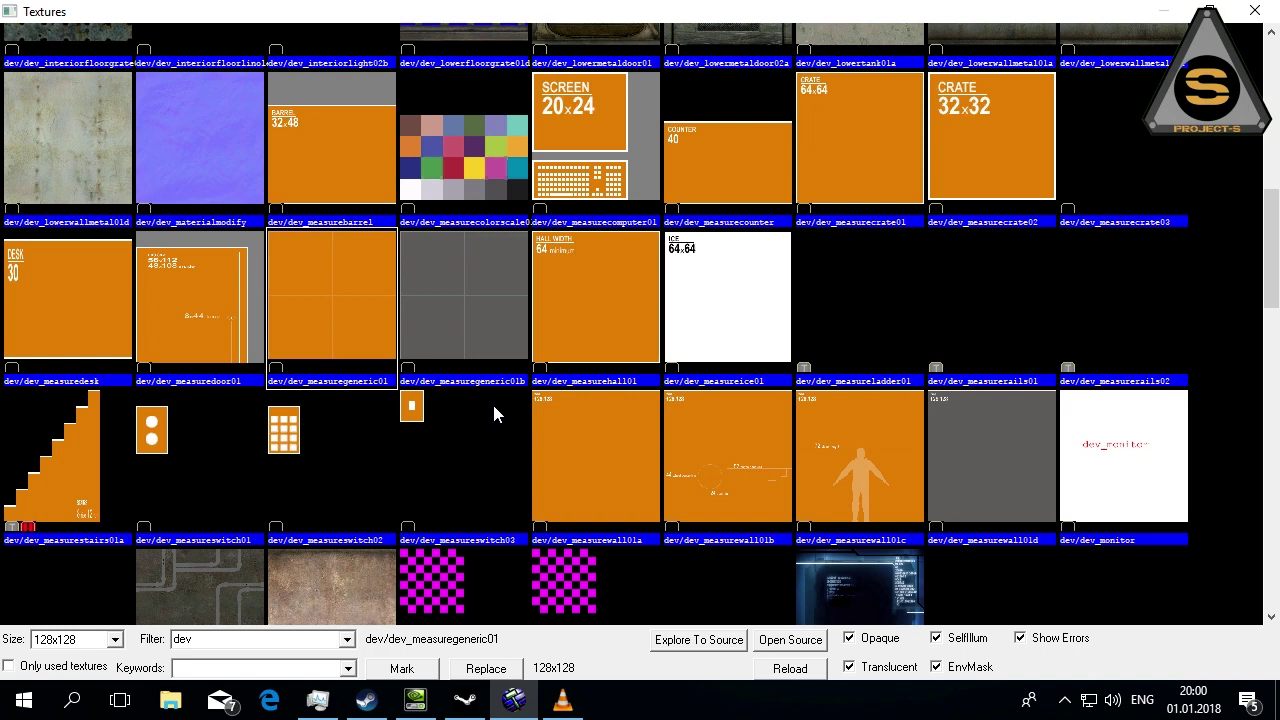
- Filter the textures by tools and select tools/toolsnodraw, followed by tools/toolsskybox
click(309, 643)
text(tools)
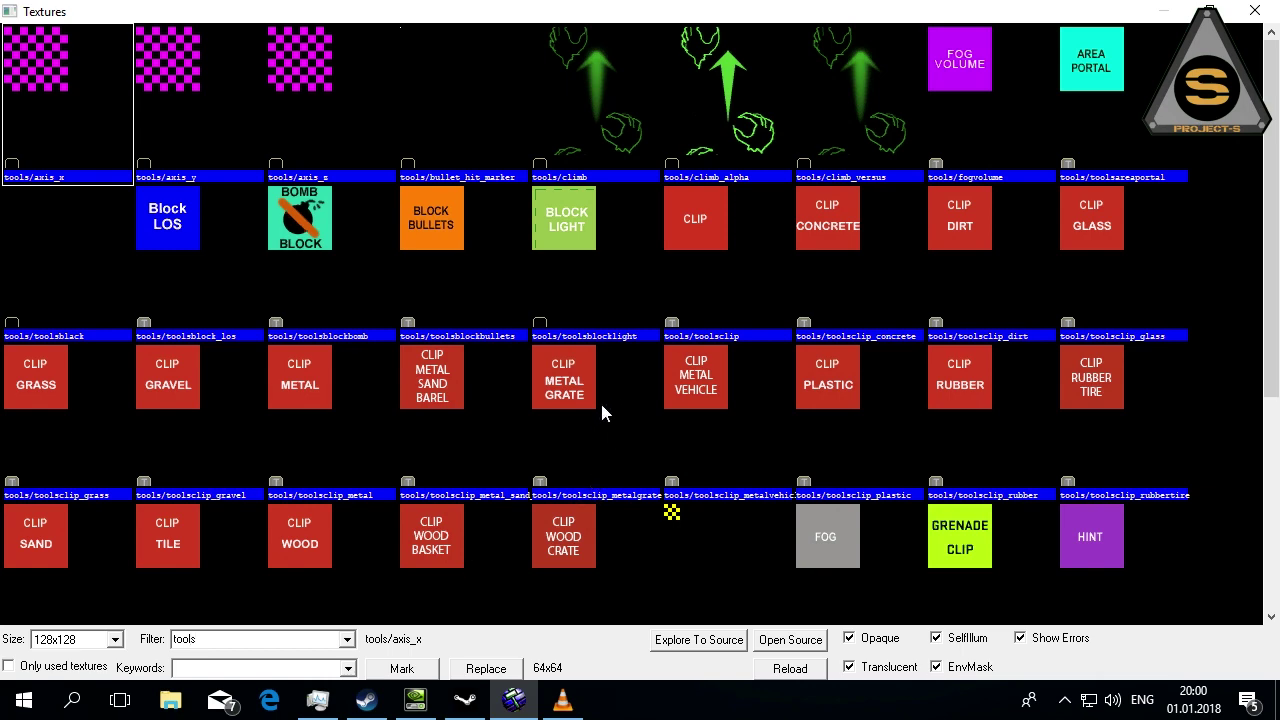
scroll(600, 412, down, 3)
click(316, 416)
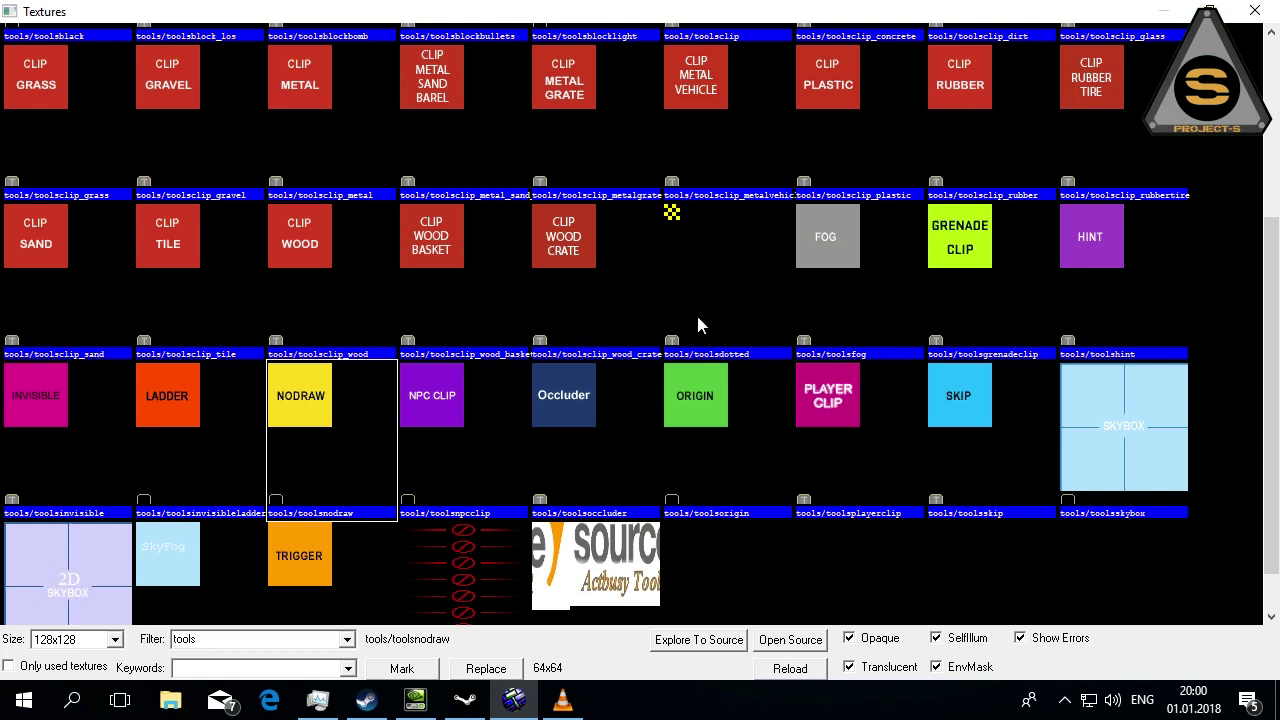
click(1088, 402)
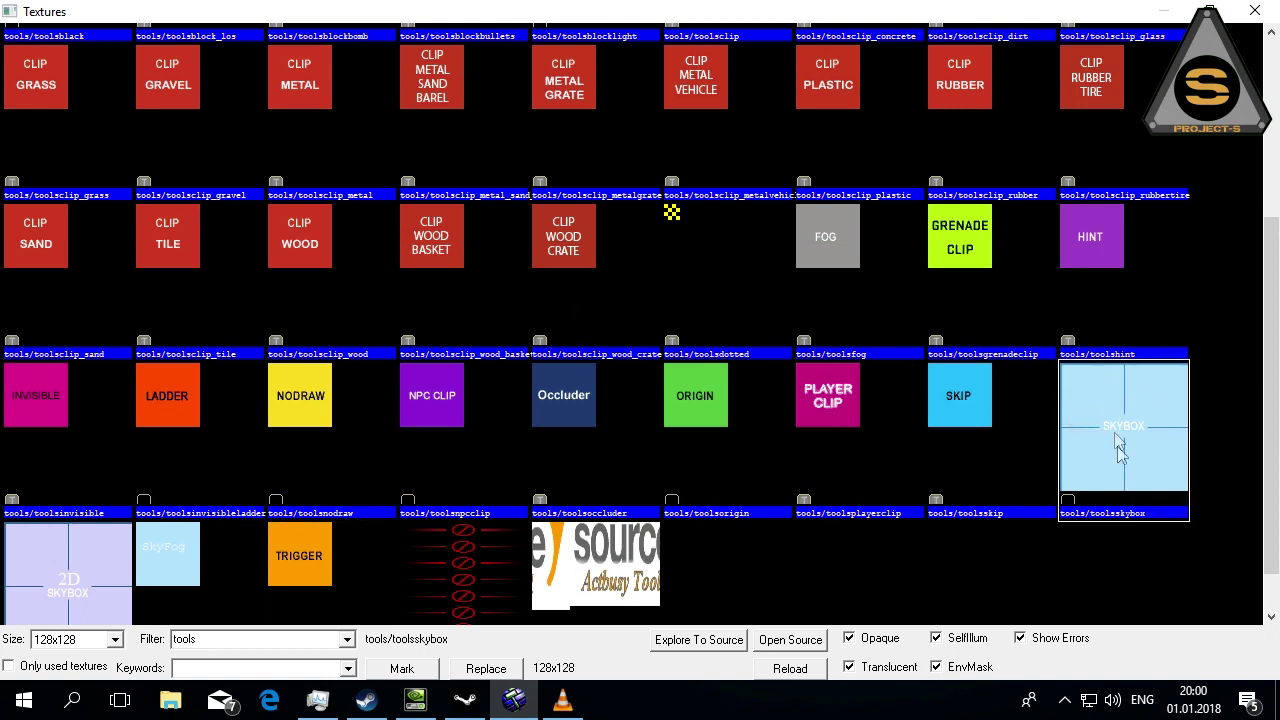
- Filter the textures by nodraw
double_click(265, 640)
text(nodraw)
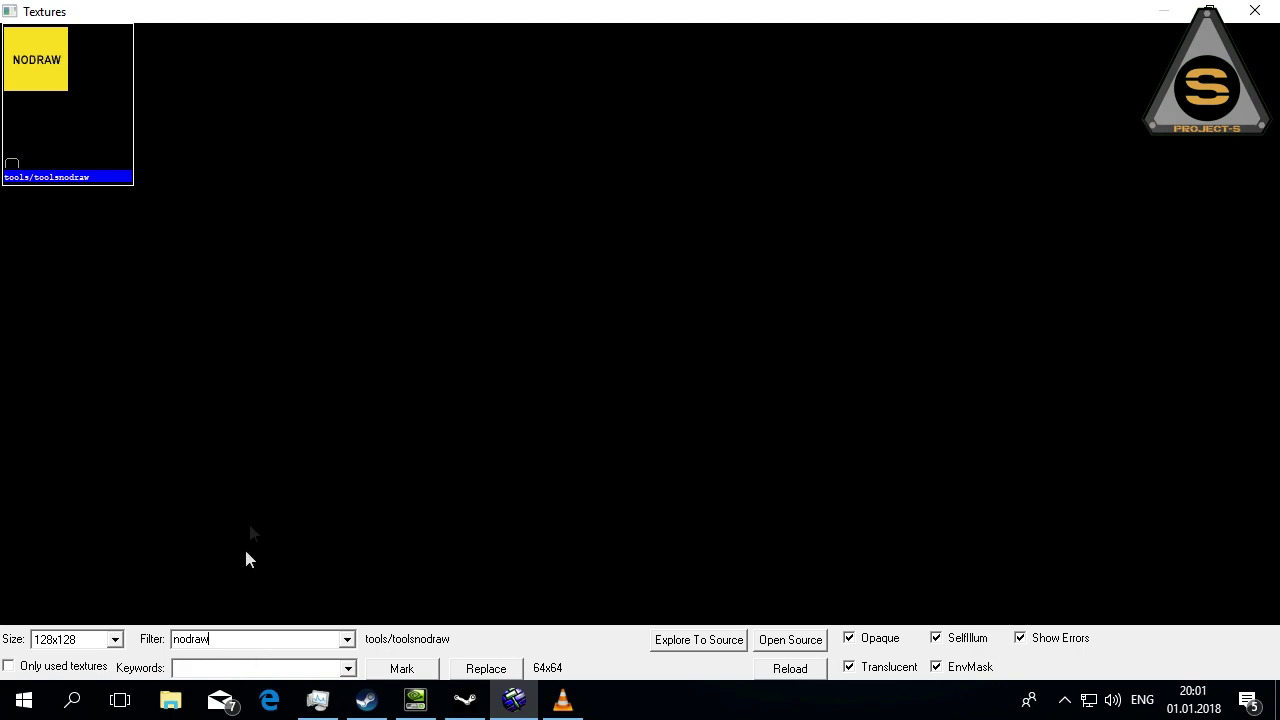
- Try the 256x256 preview size and the Only used textures option, then restore 128x128 and switch the option off
click(93, 639)
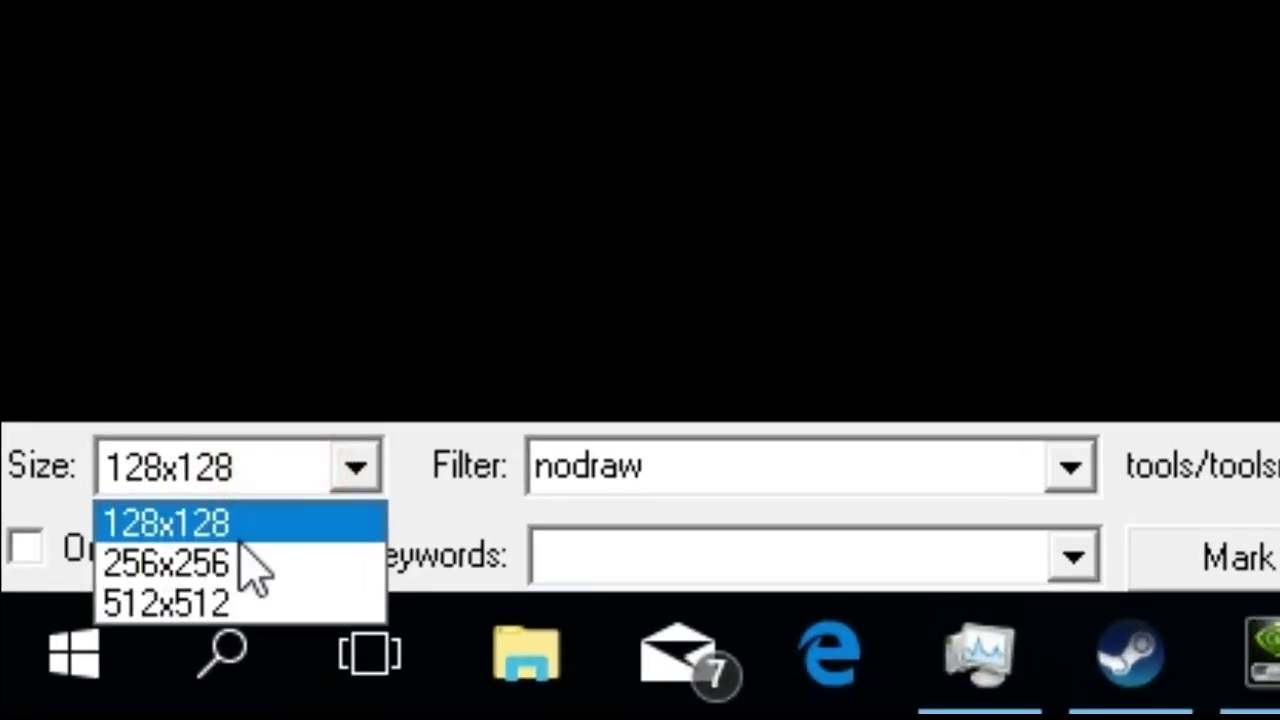
click(255, 570)
click(257, 486)
click(250, 518)
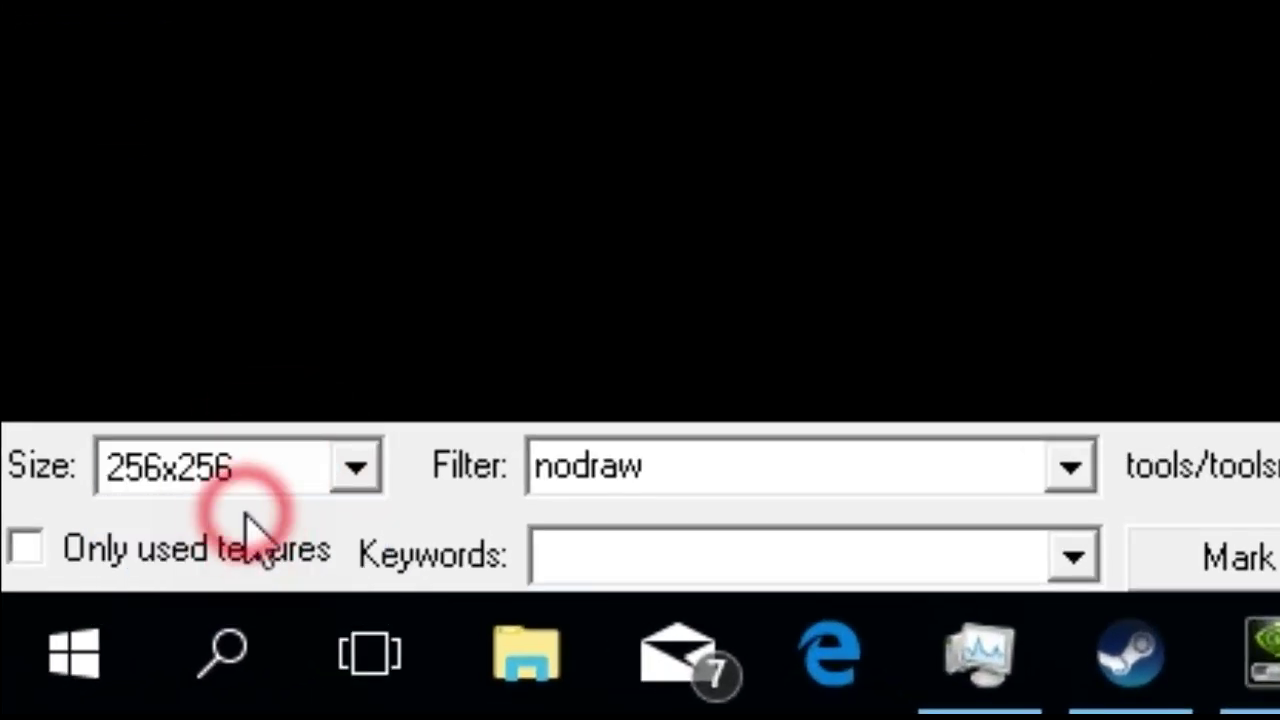
click(250, 468)
click(235, 508)
click(203, 550)
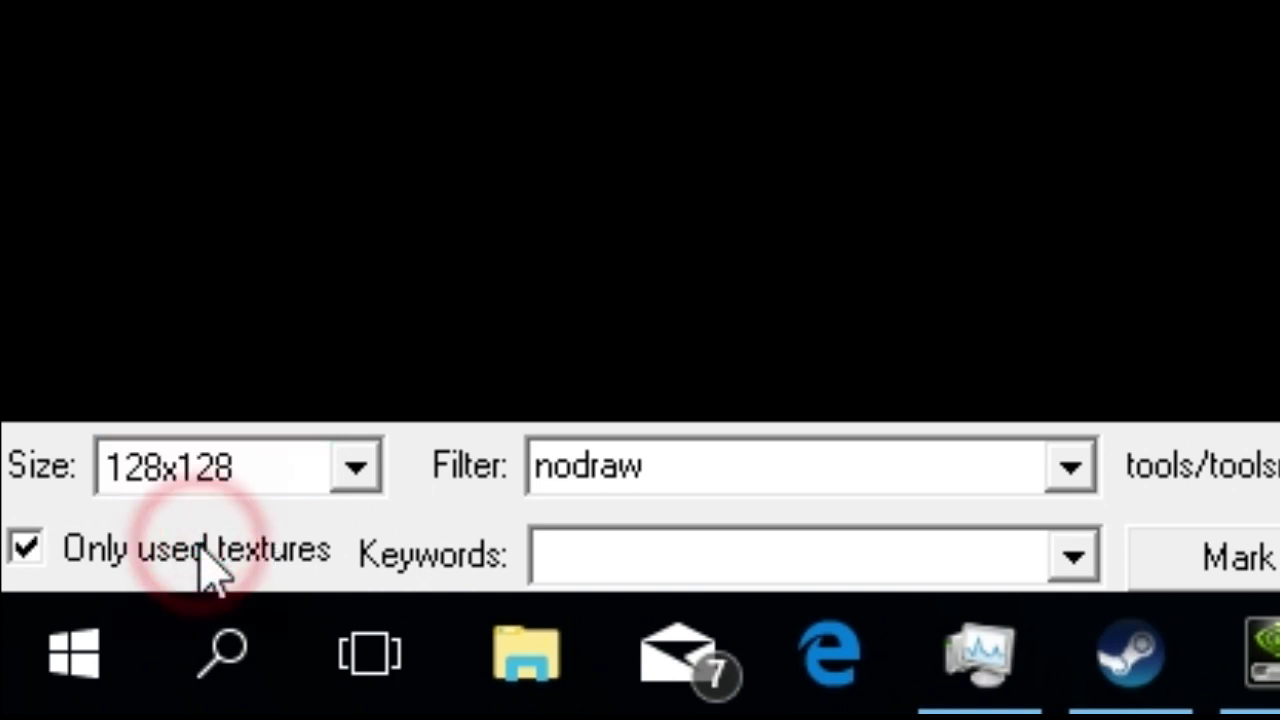
click(205, 560)
click(270, 545)
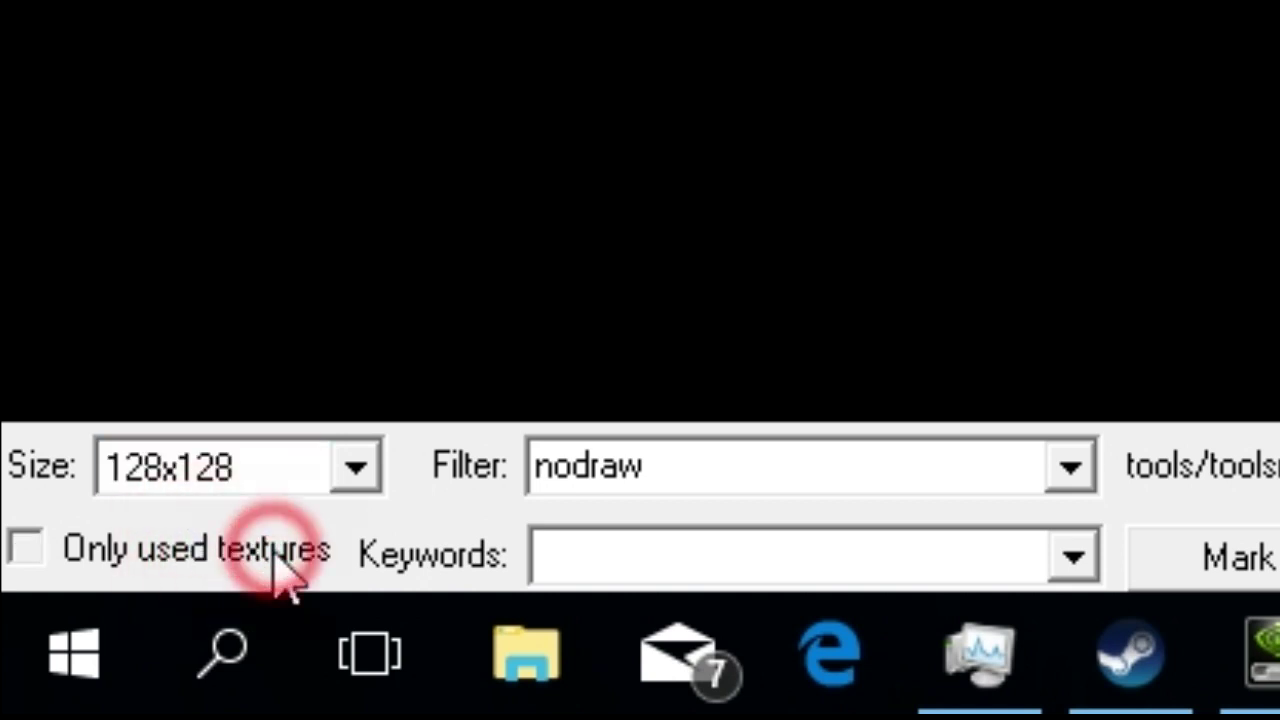
click(137, 545)
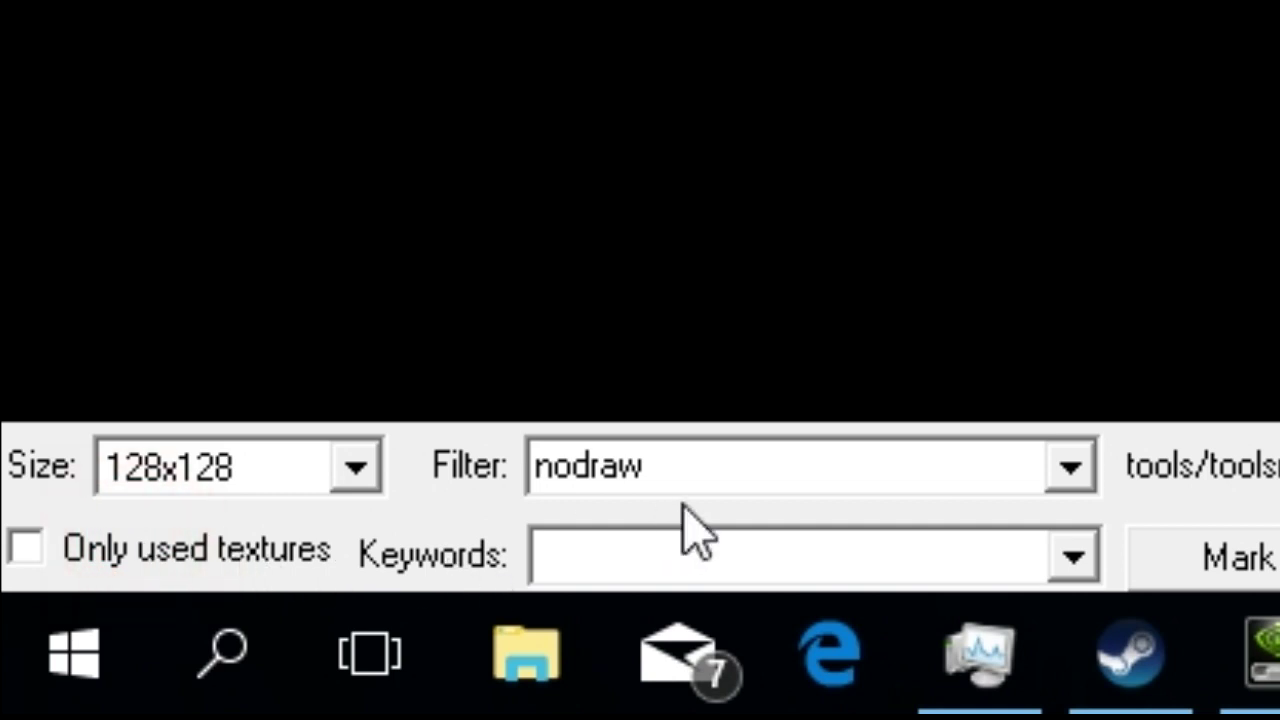
- Look through the available texture keywords without choosing any
double_click(860, 466)
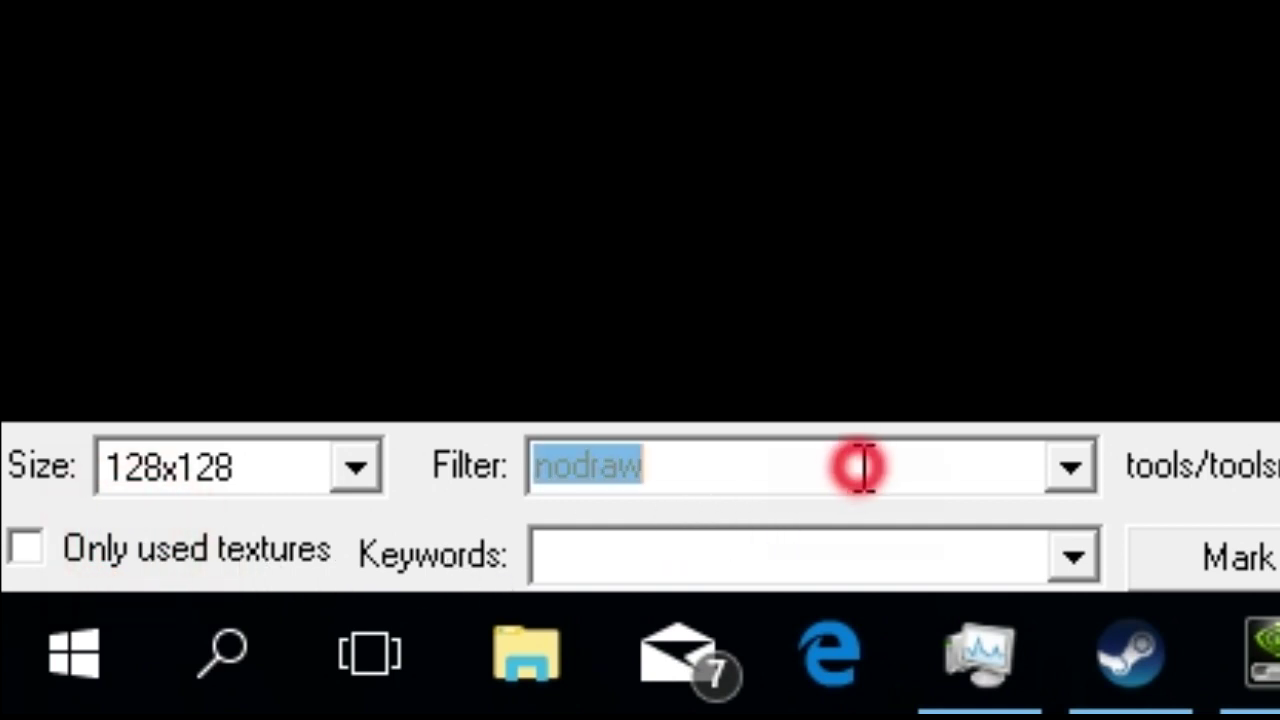
click(743, 540)
click(1073, 556)
scroll(785, 390, down, 3)
scroll(857, 488, down, 3)
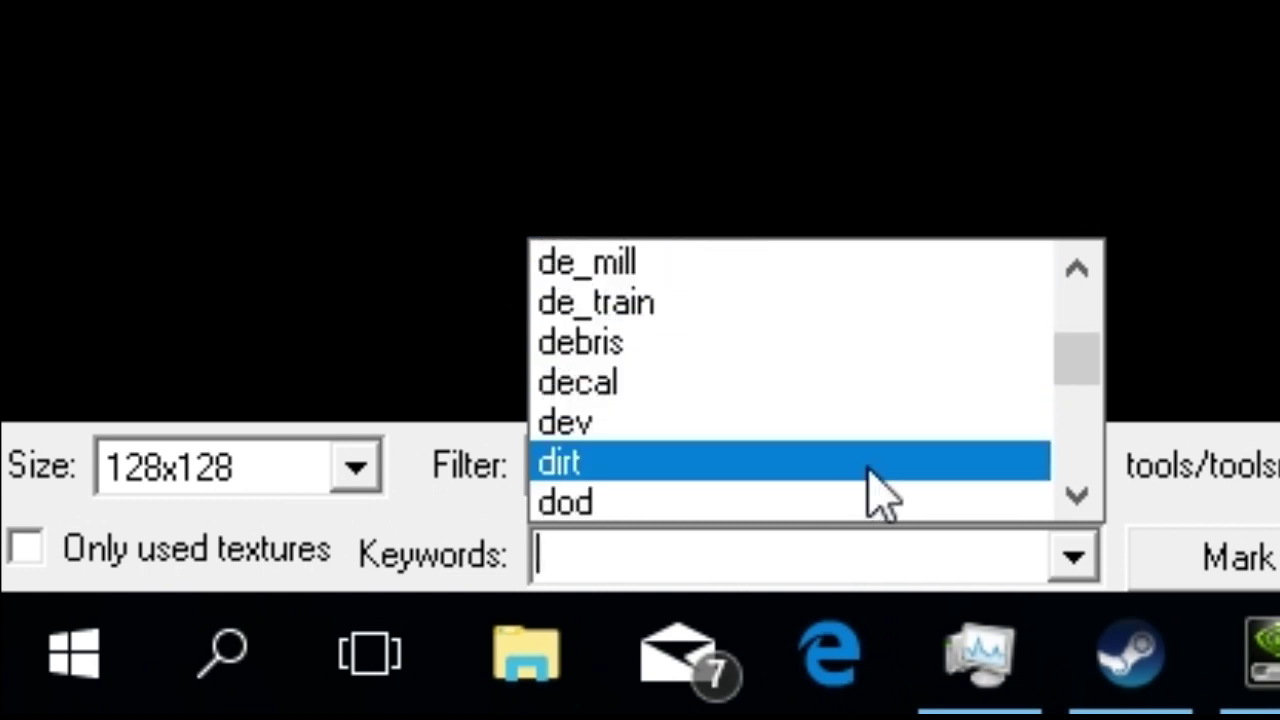
click(912, 530)
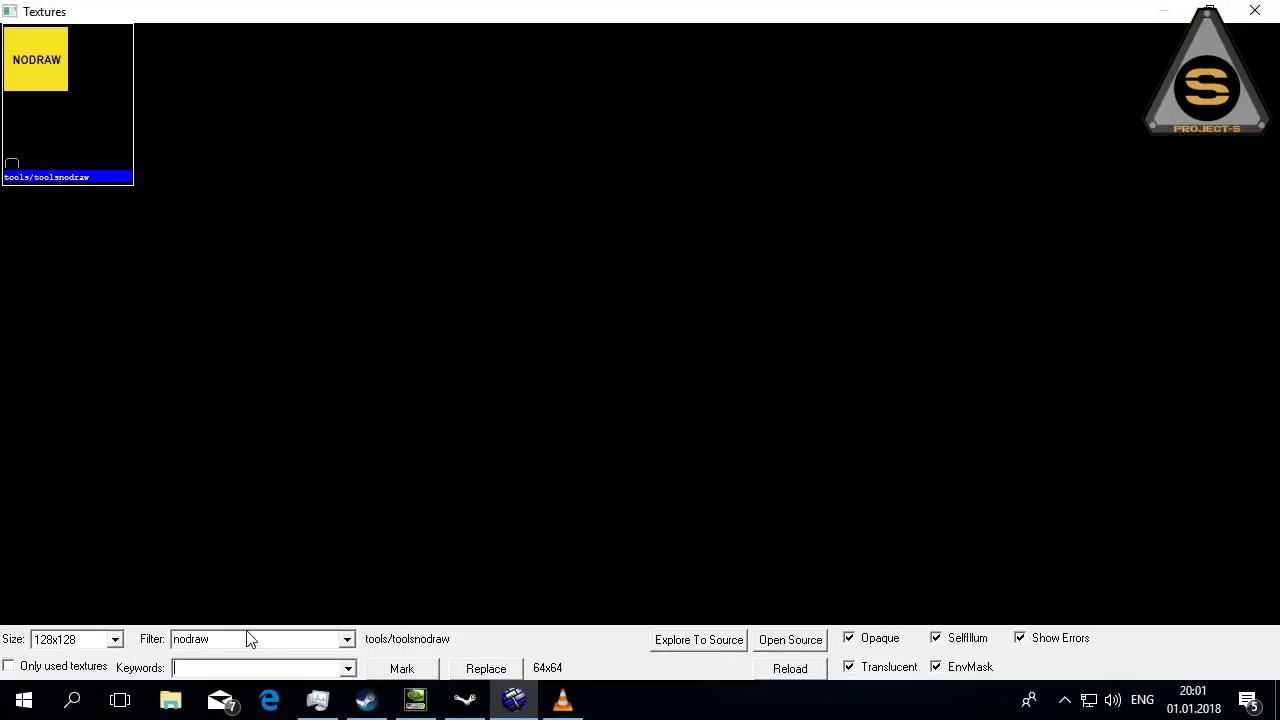
- Make tools/toolsnodraw the current texture
double_click(229, 640)
double_click(103, 82)
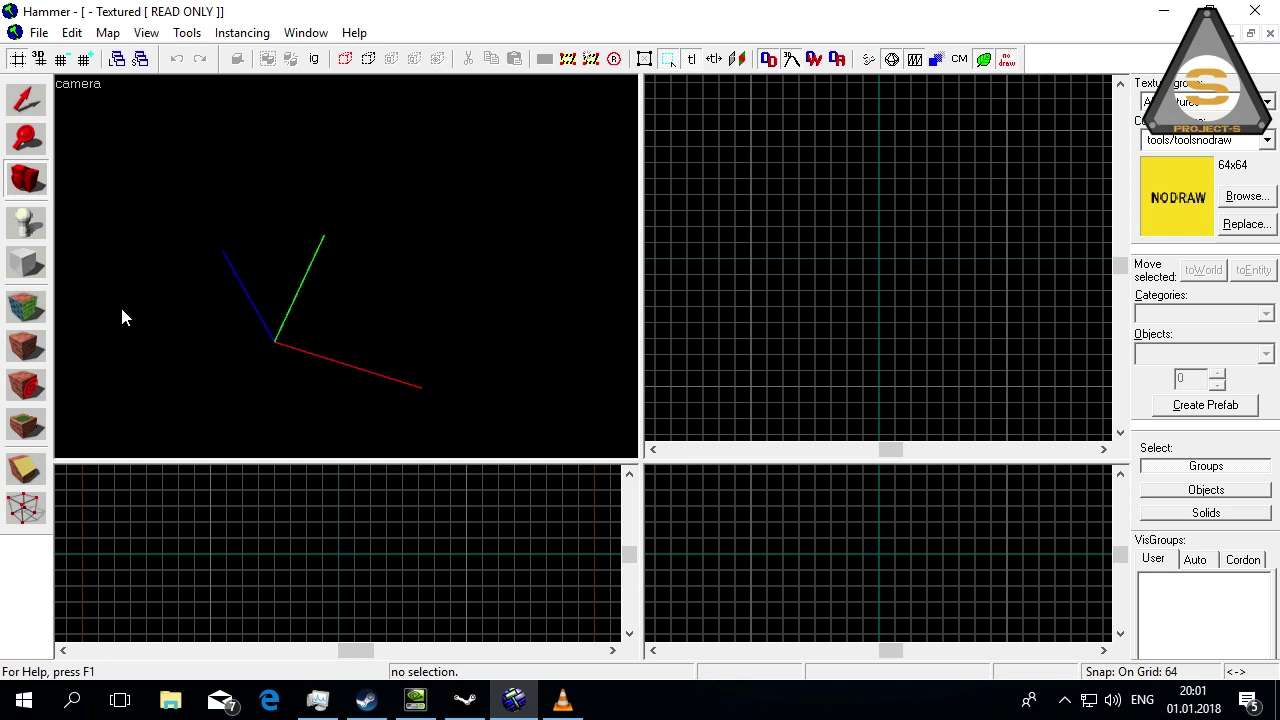
- Create a nodraw block starting at the origin, 256 by 256 units in plan and 192 units high
click(26, 262)
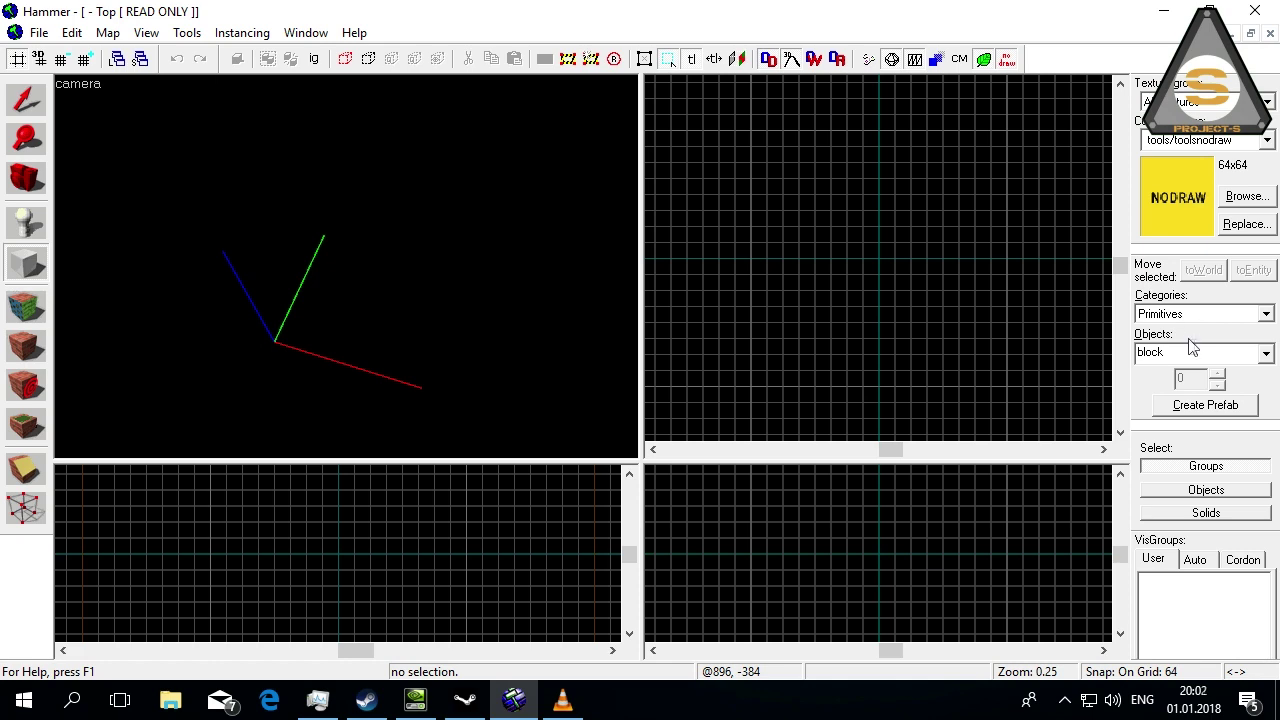
scroll(800, 340, up, 1)
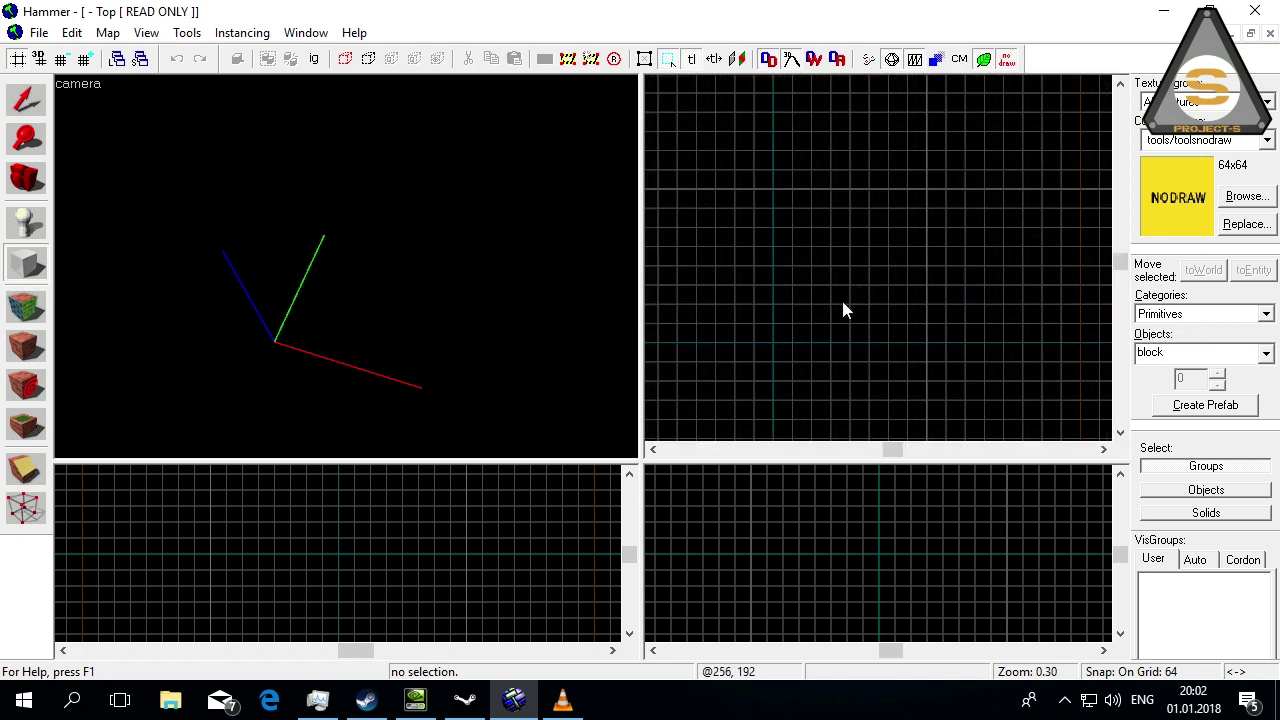
drag(772, 346, 853, 268)
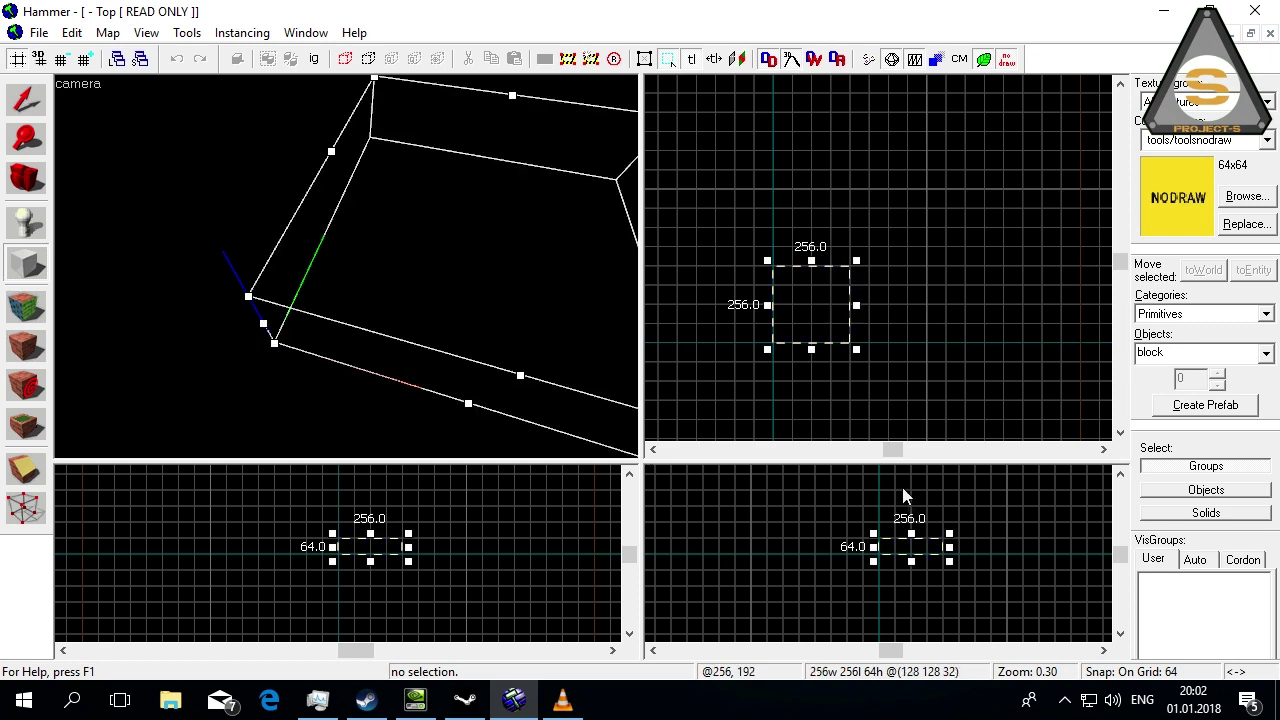
click(910, 556)
drag(910, 556, 913, 608)
right_click(918, 596)
click(951, 606)
- Reduce the block's height to 64 units by raising its underside
click(17, 178)
drag(346, 266, 346, 266)
scroll(808, 585, down, 1)
scroll(903, 608, up, 3)
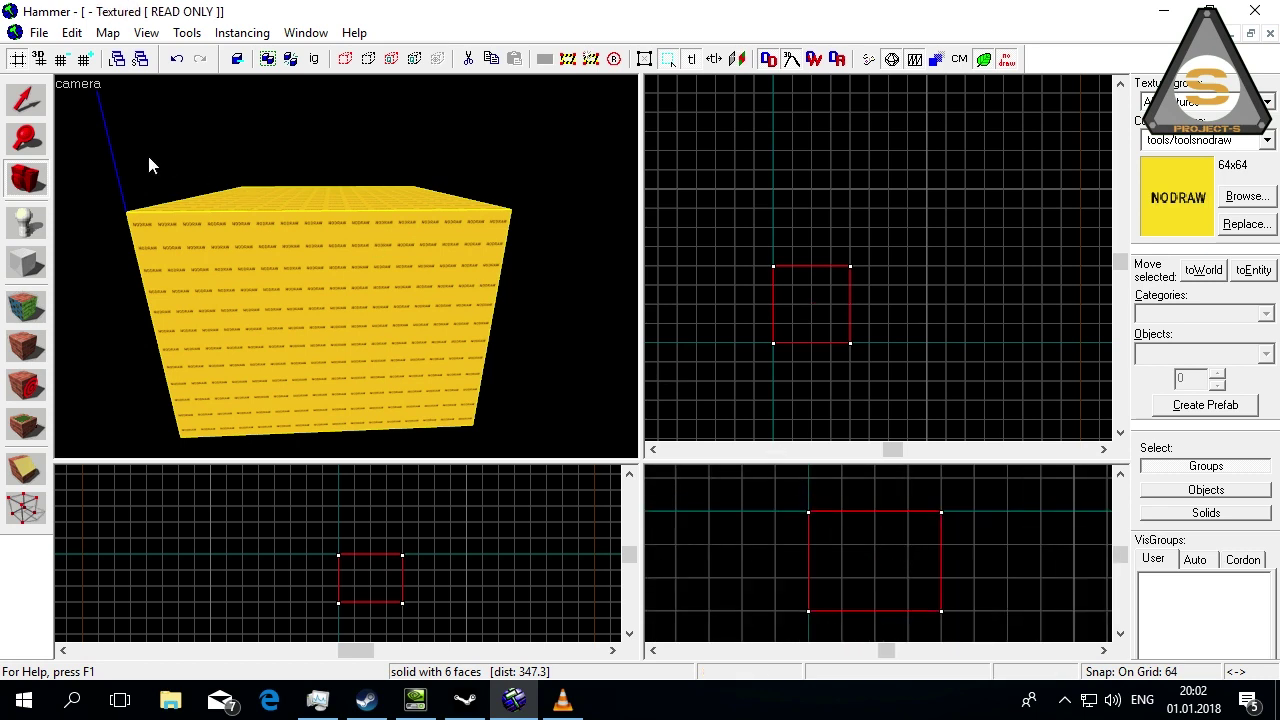
click(39, 109)
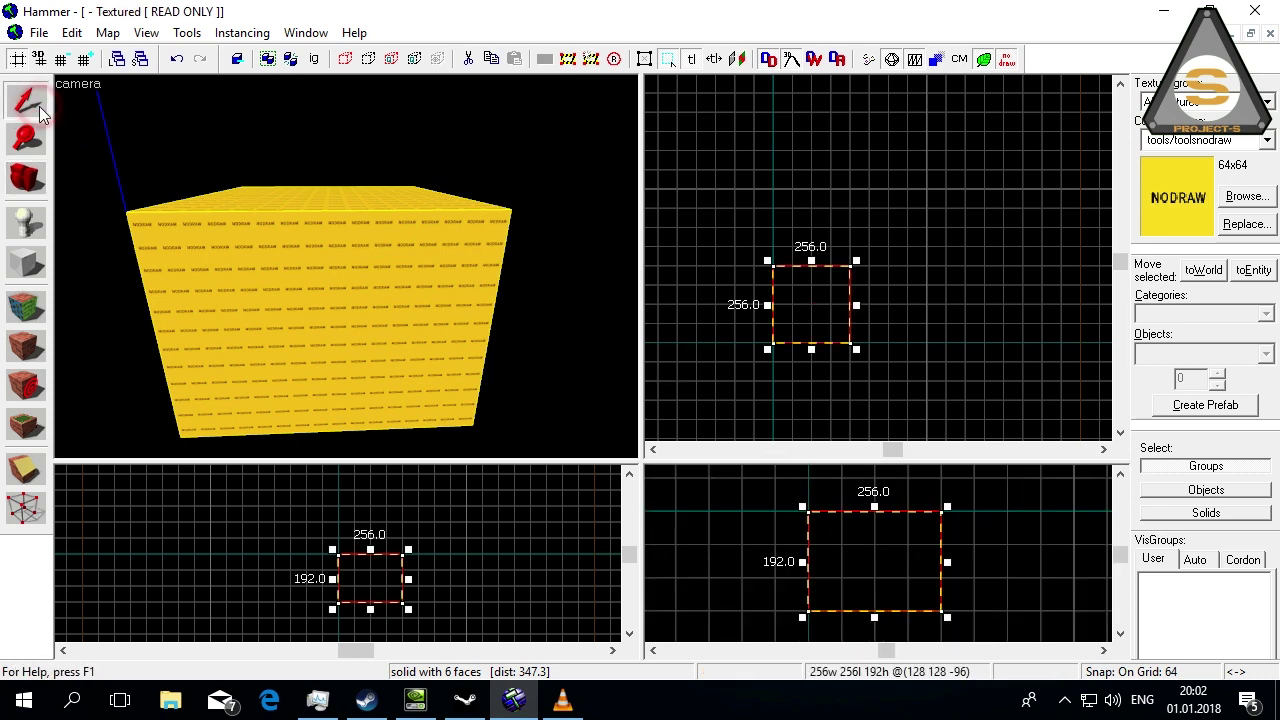
drag(874, 617, 878, 550)
click(871, 513)
scroll(871, 513, up, 4)
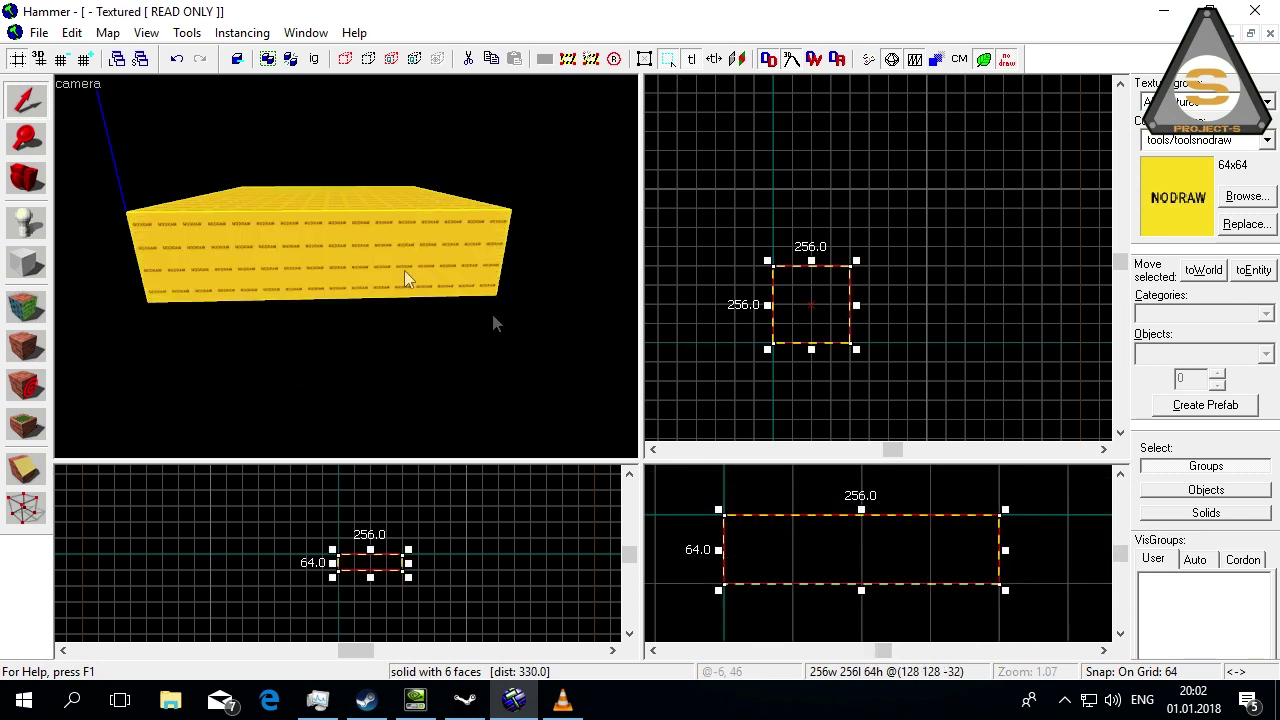
- Turn on the 3D grid and inspect it on the block's side and top faces
key(w)
key(a)
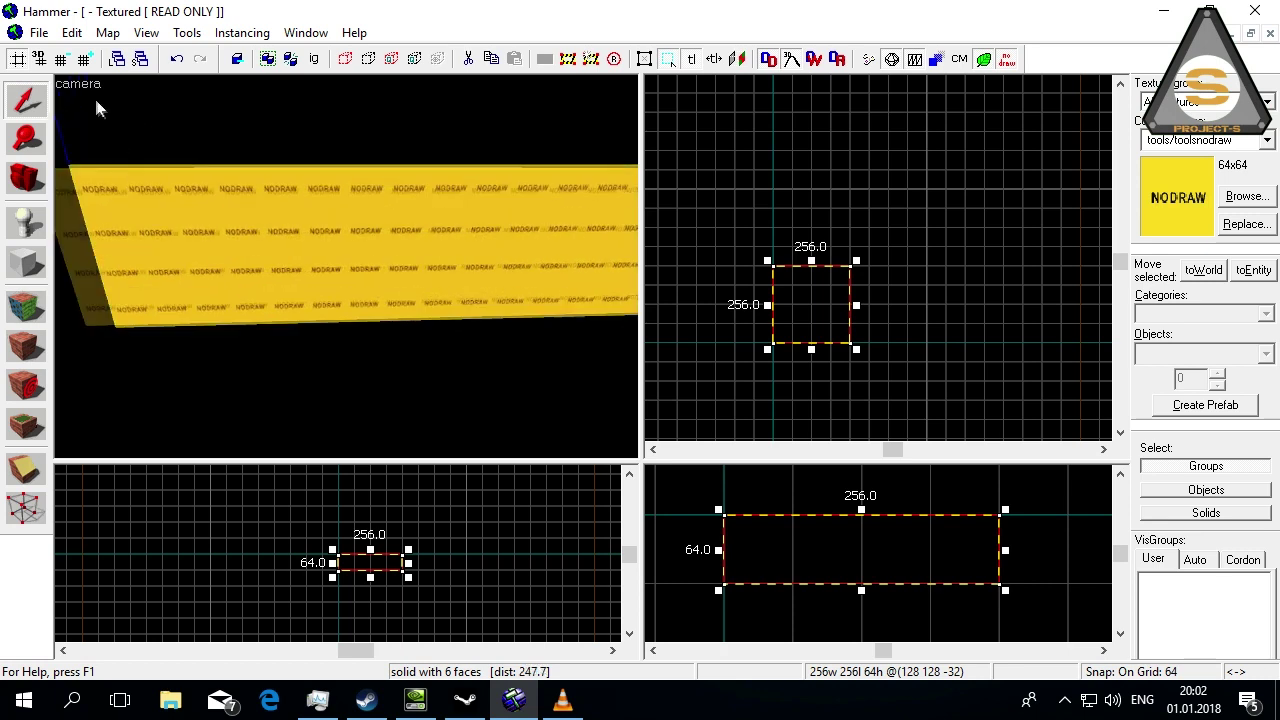
click(44, 60)
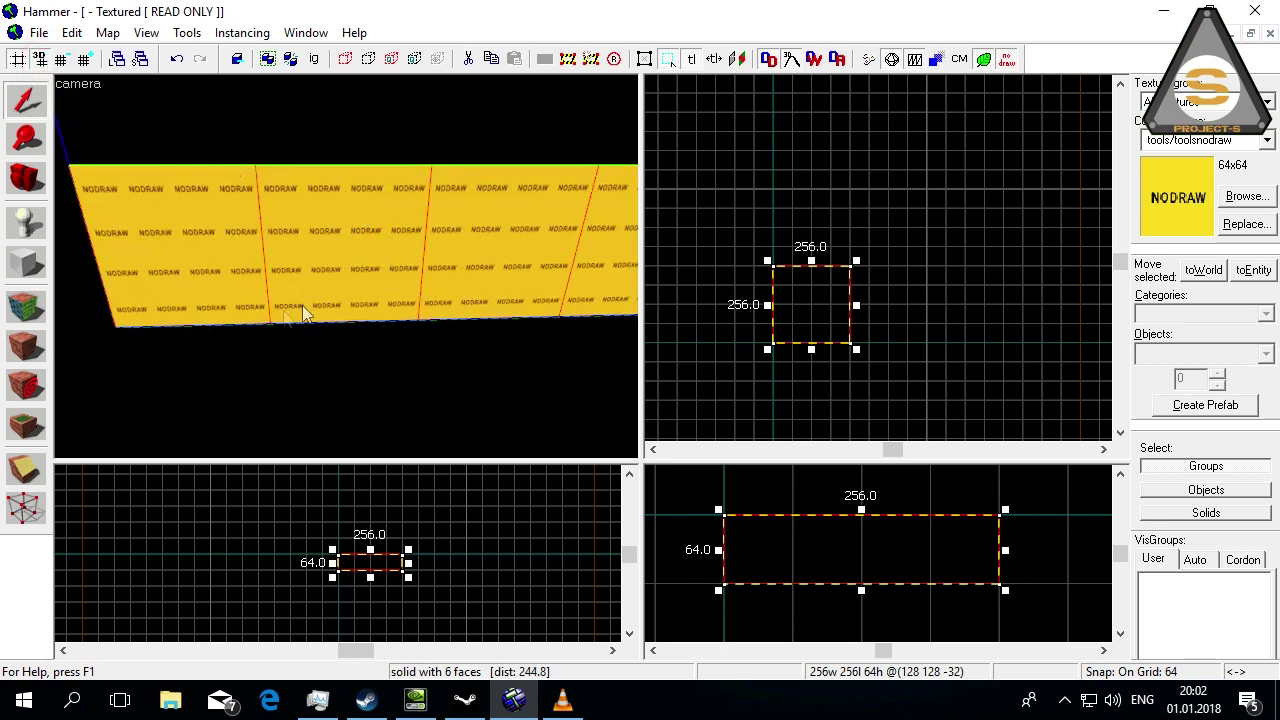
click(24, 180)
key(z)
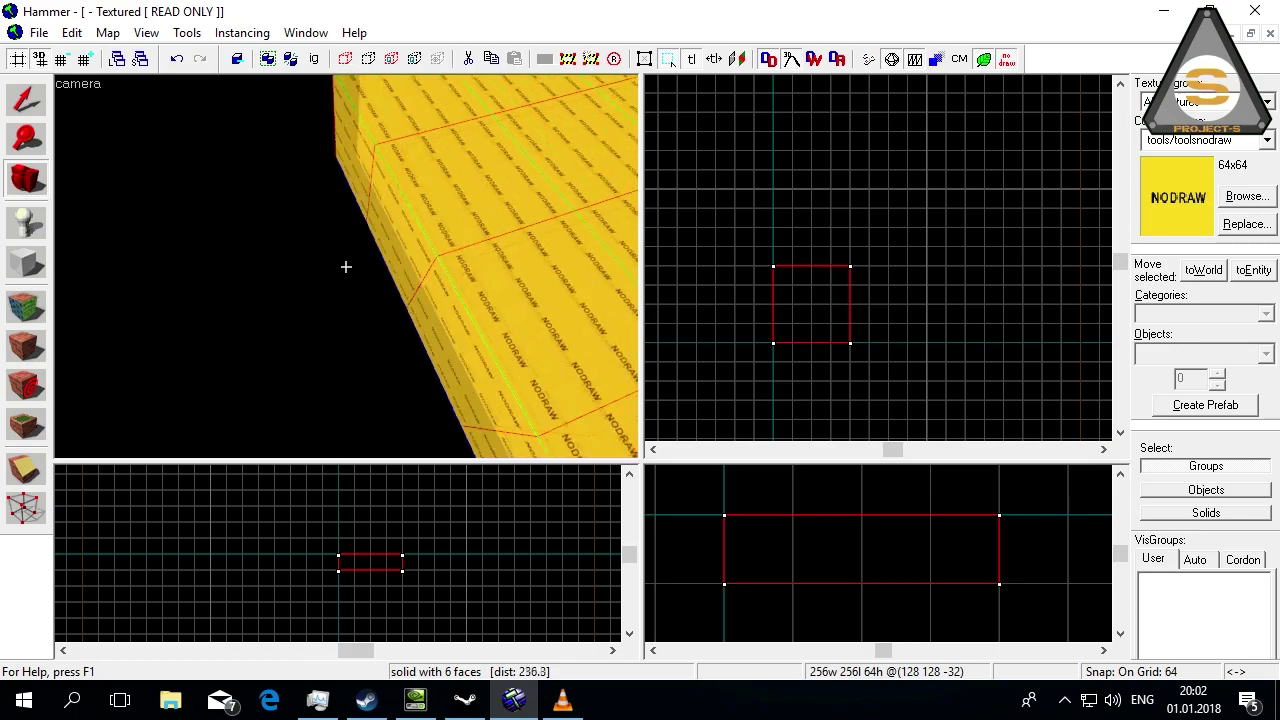
key(d)
key(z)
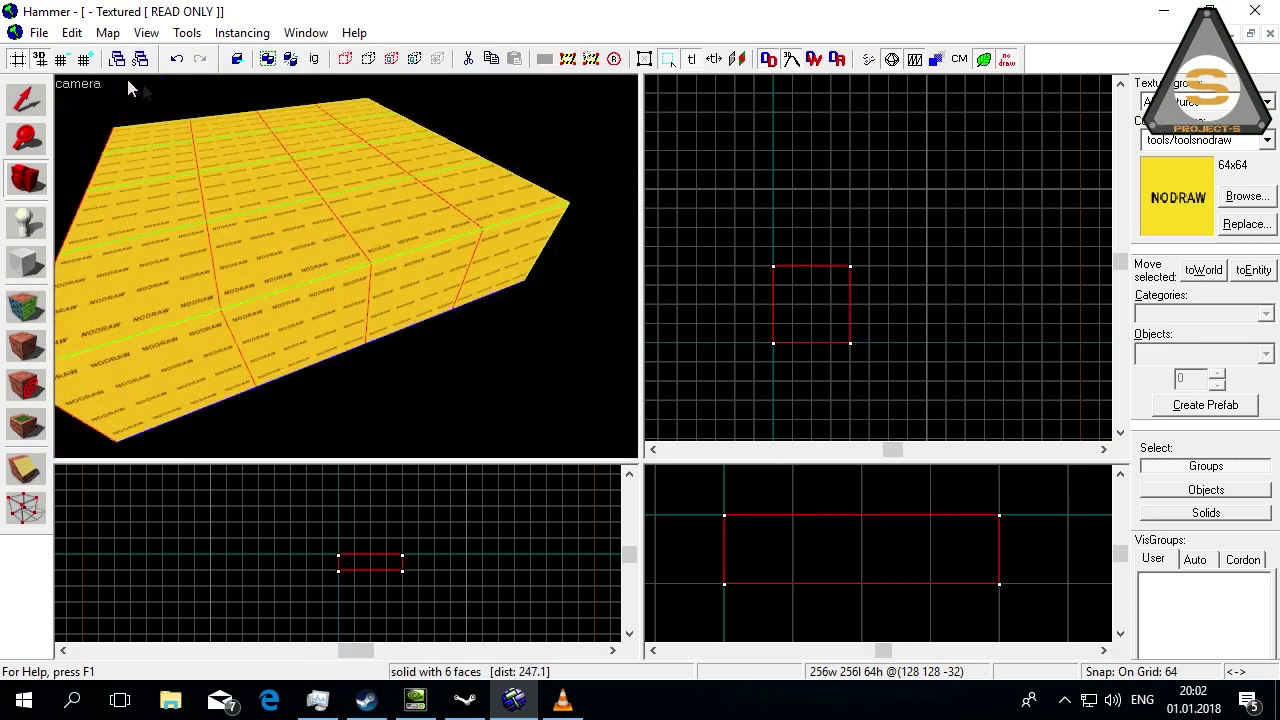
- Set the snap grid to 16 units and thin the block to 16 units high by raising its underside
click(61, 59)
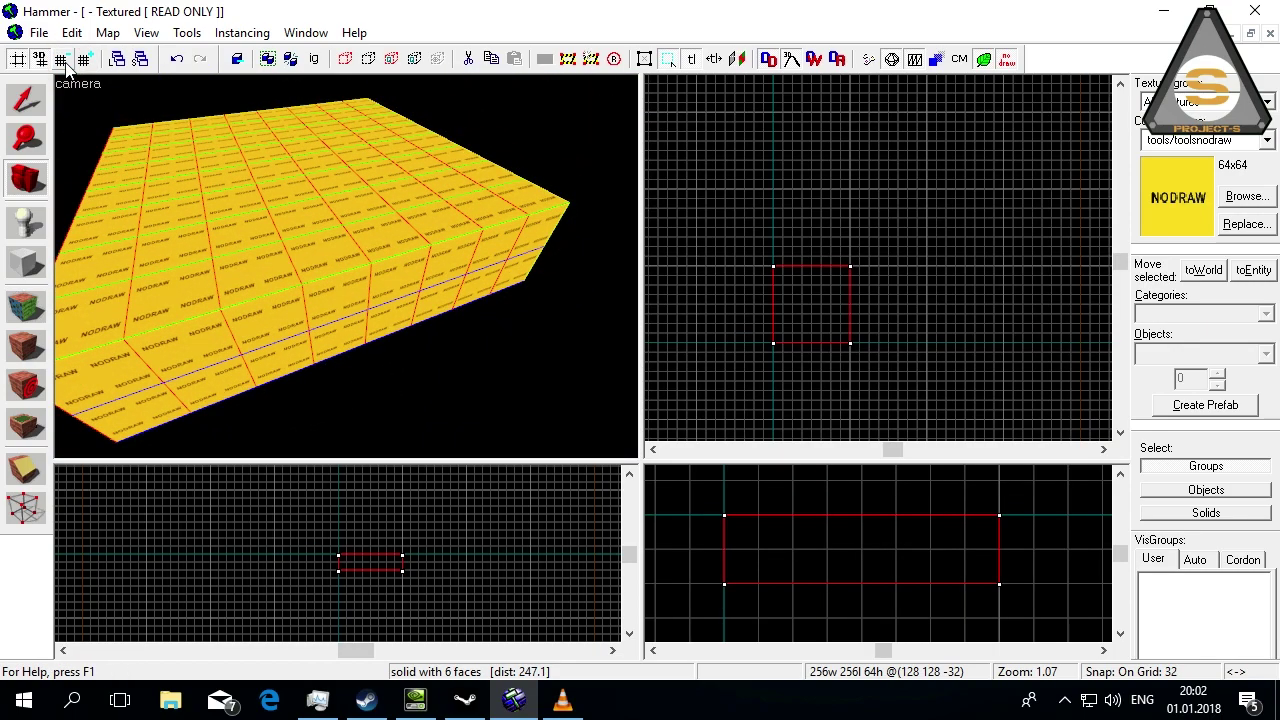
click(61, 59)
click(61, 59)
click(24, 97)
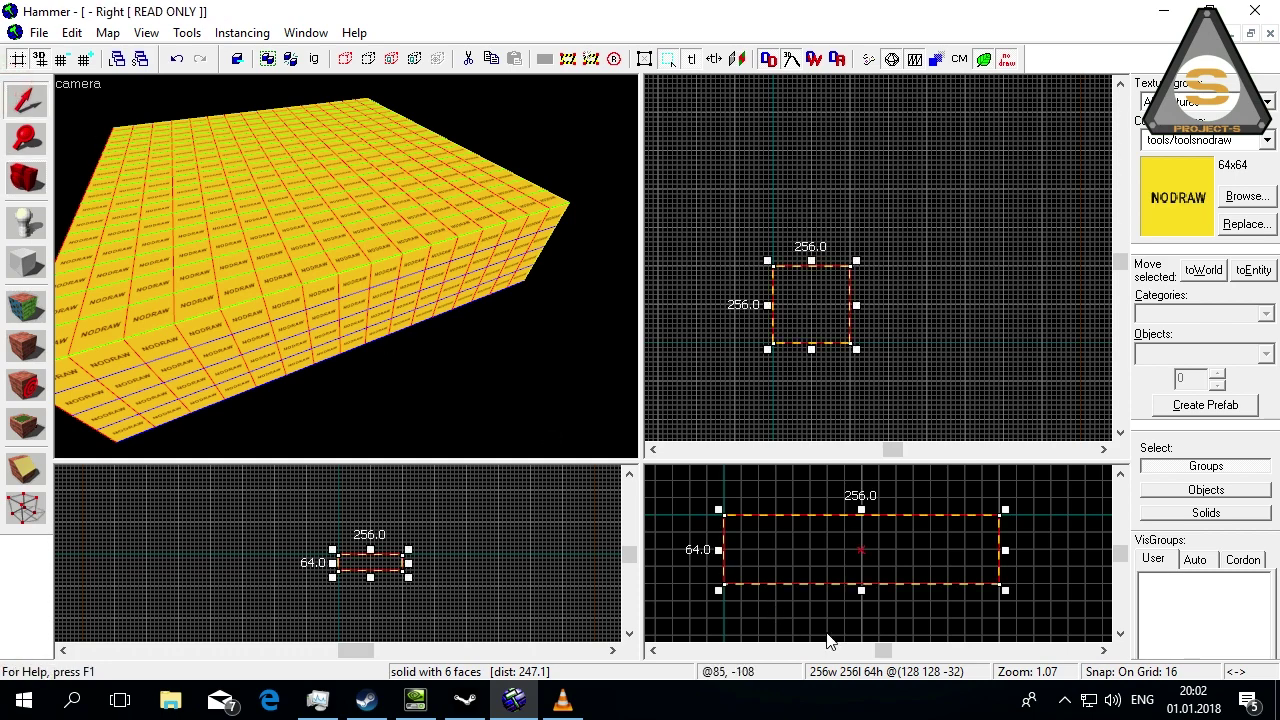
drag(860, 568, 860, 532)
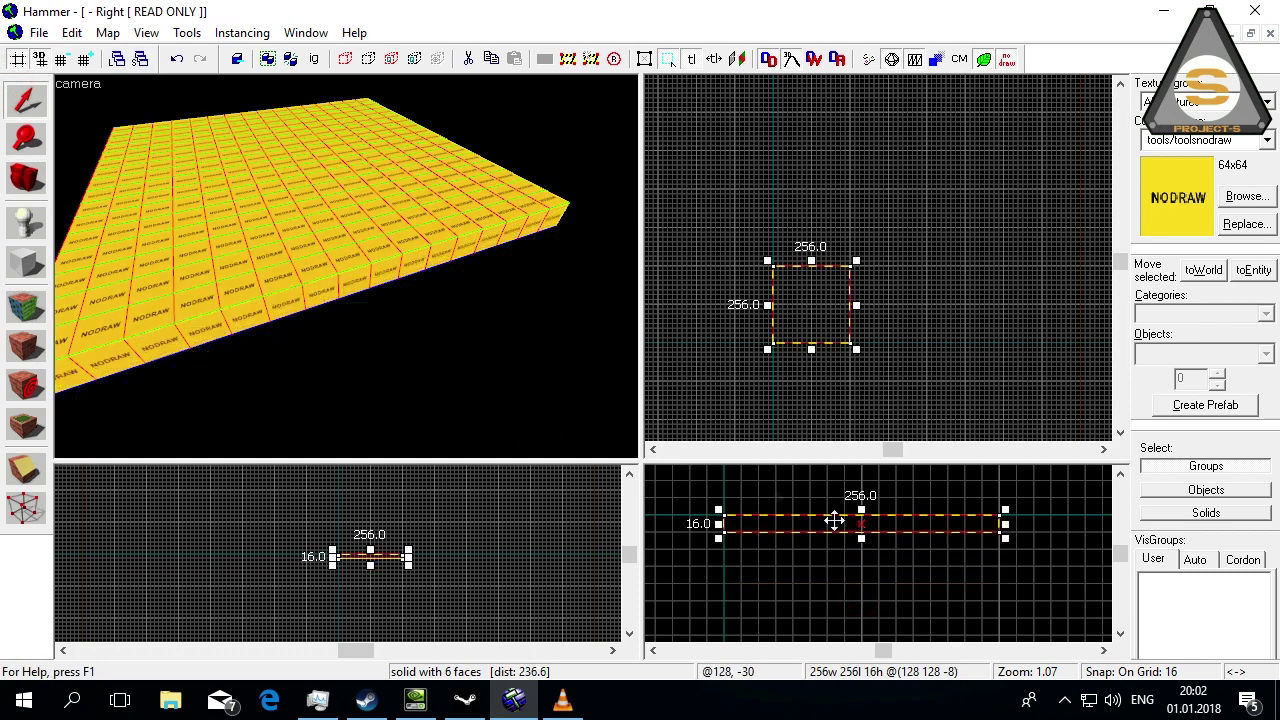
- Filter the textures by dev and make dev/dev_measuregeneric01b the current texture
click(28, 172)
drag(346, 267, 346, 267)
scroll(831, 566, down, 1)
scroll(845, 508, up, 1)
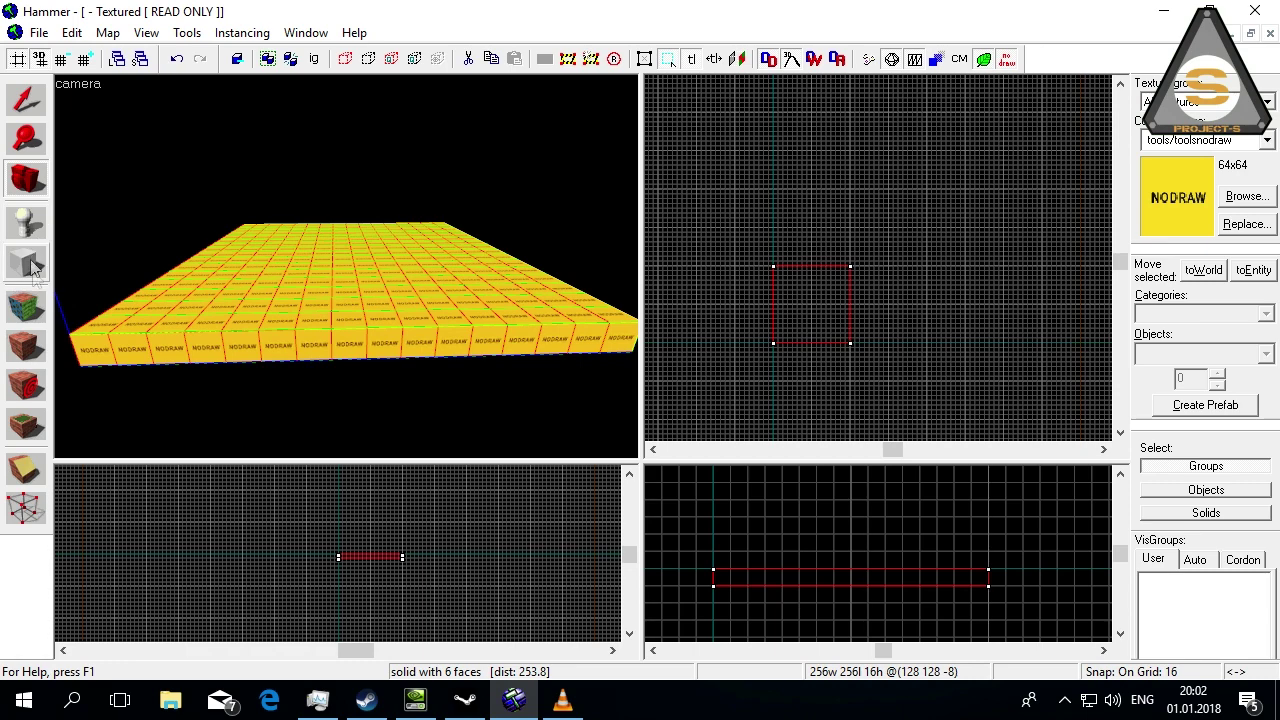
click(1262, 203)
text(dev)
scroll(642, 475, down, 5)
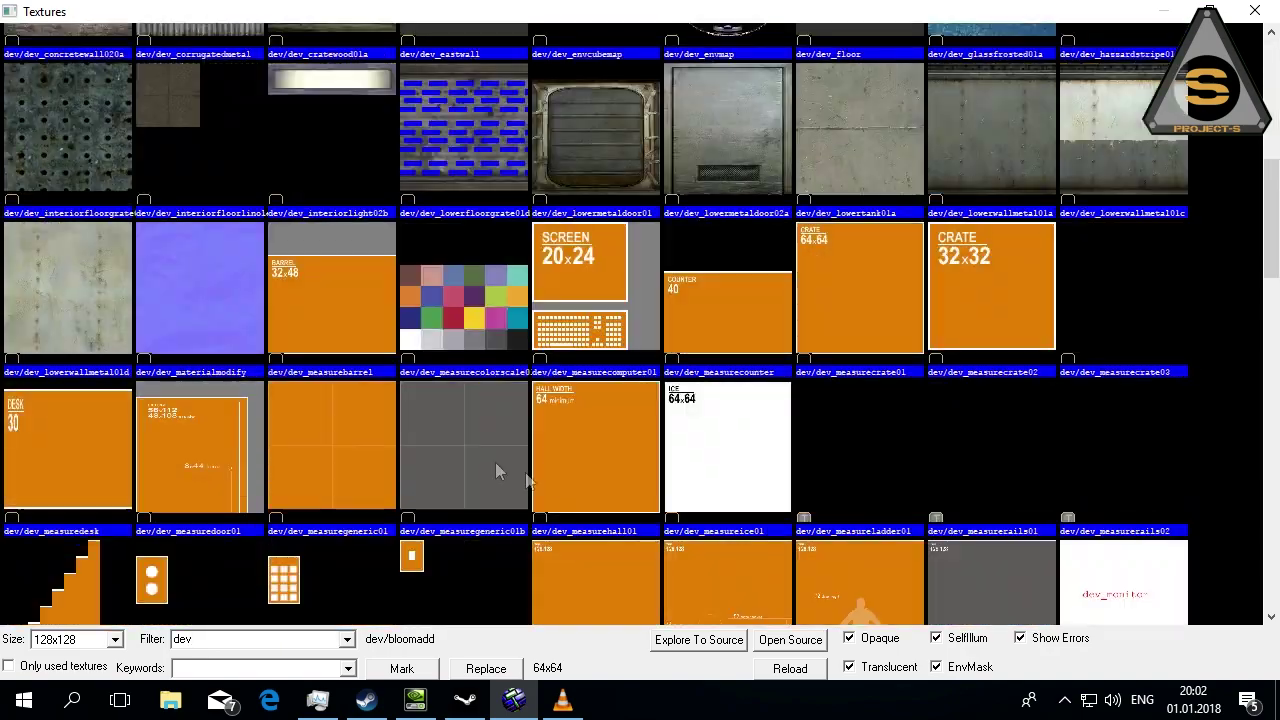
click(460, 455)
double_click(460, 455)
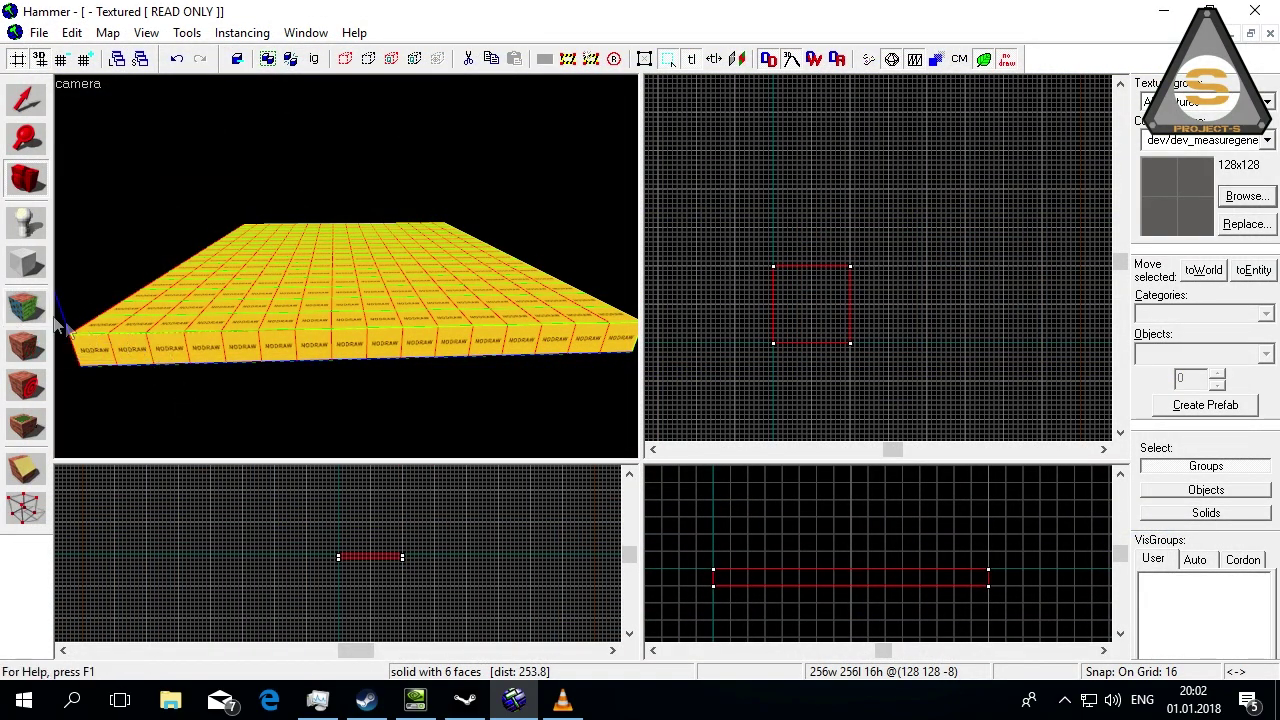
- Apply dev/dev_measuregeneric01b to only the top face of the floor block
click(42, 316)
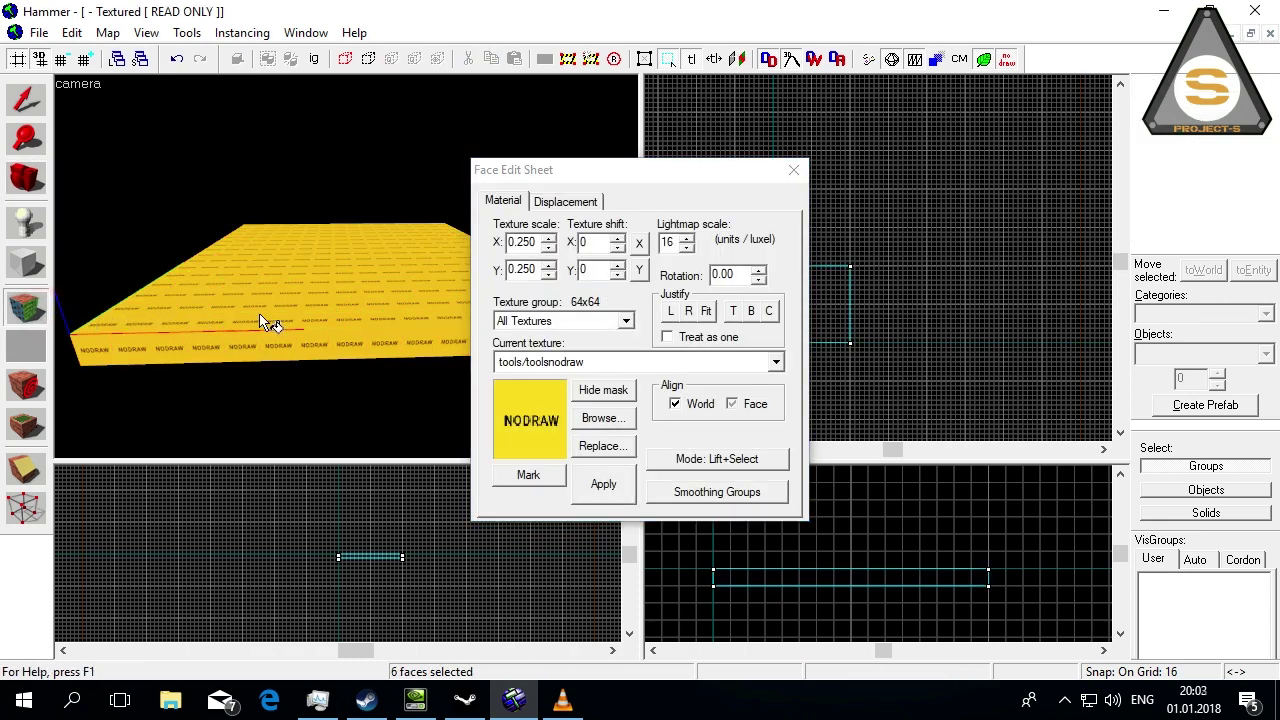
click(300, 352)
click(566, 362)
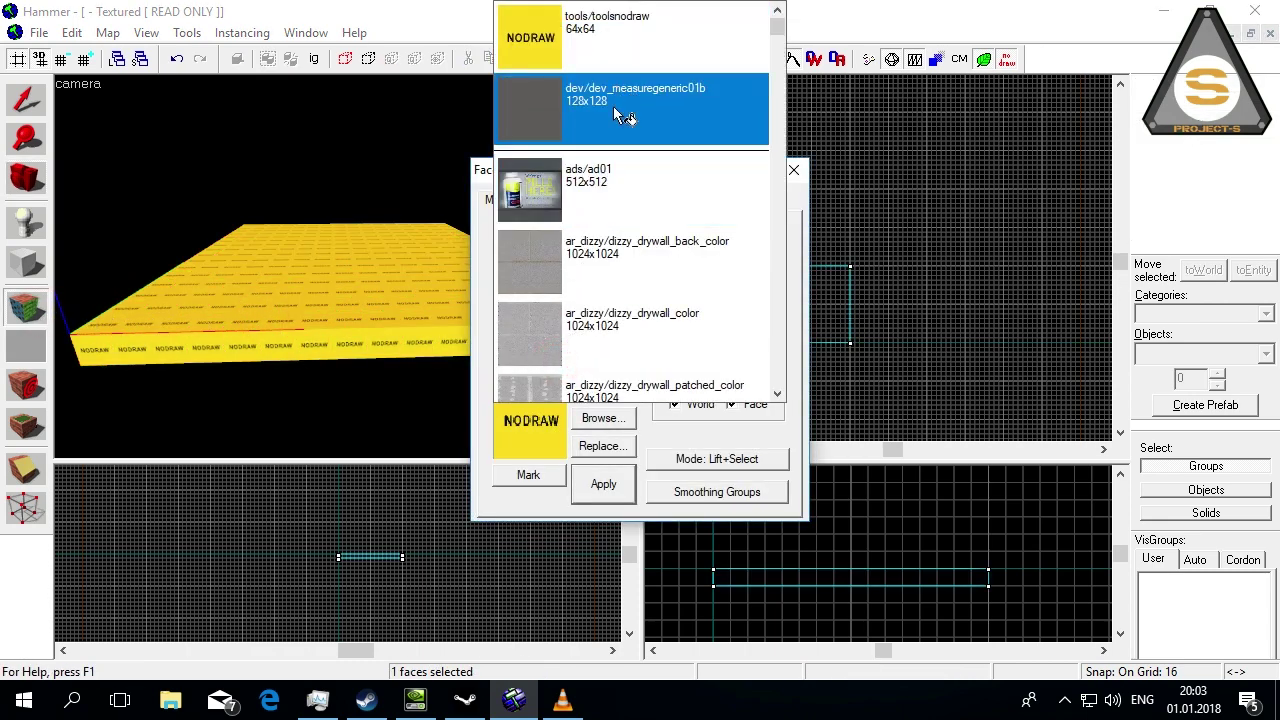
click(620, 116)
click(603, 484)
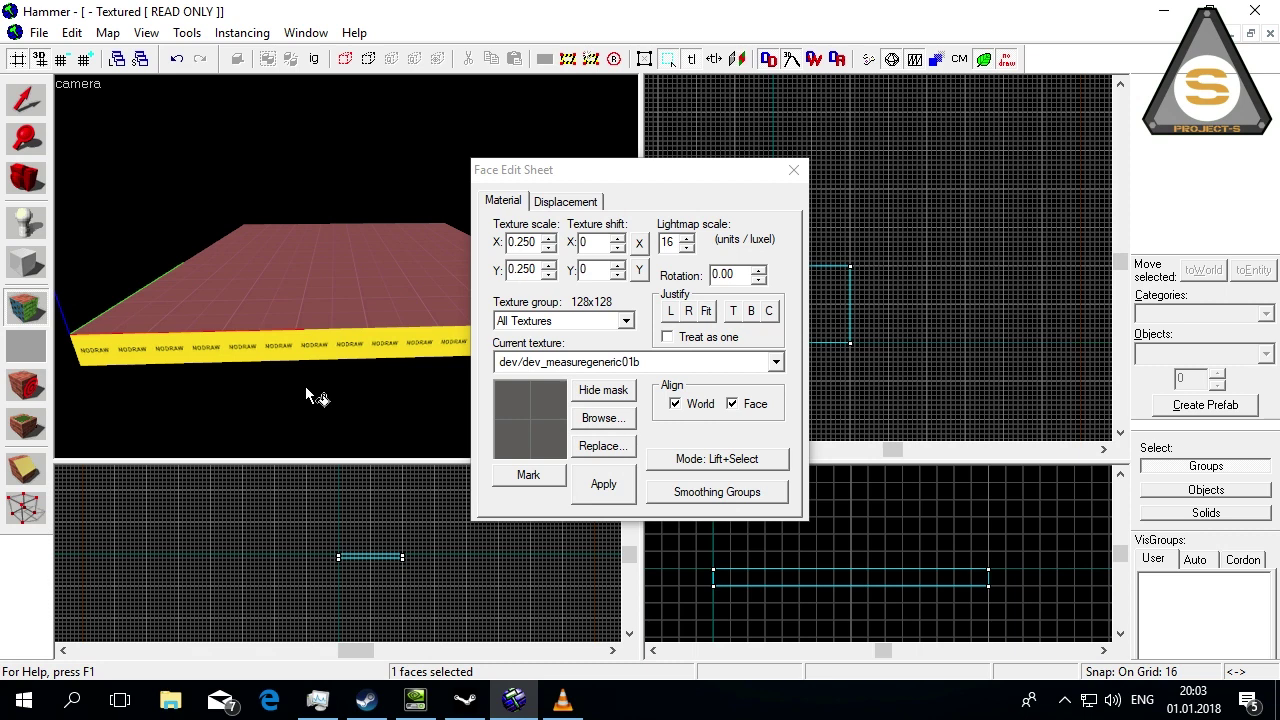
click(794, 170)
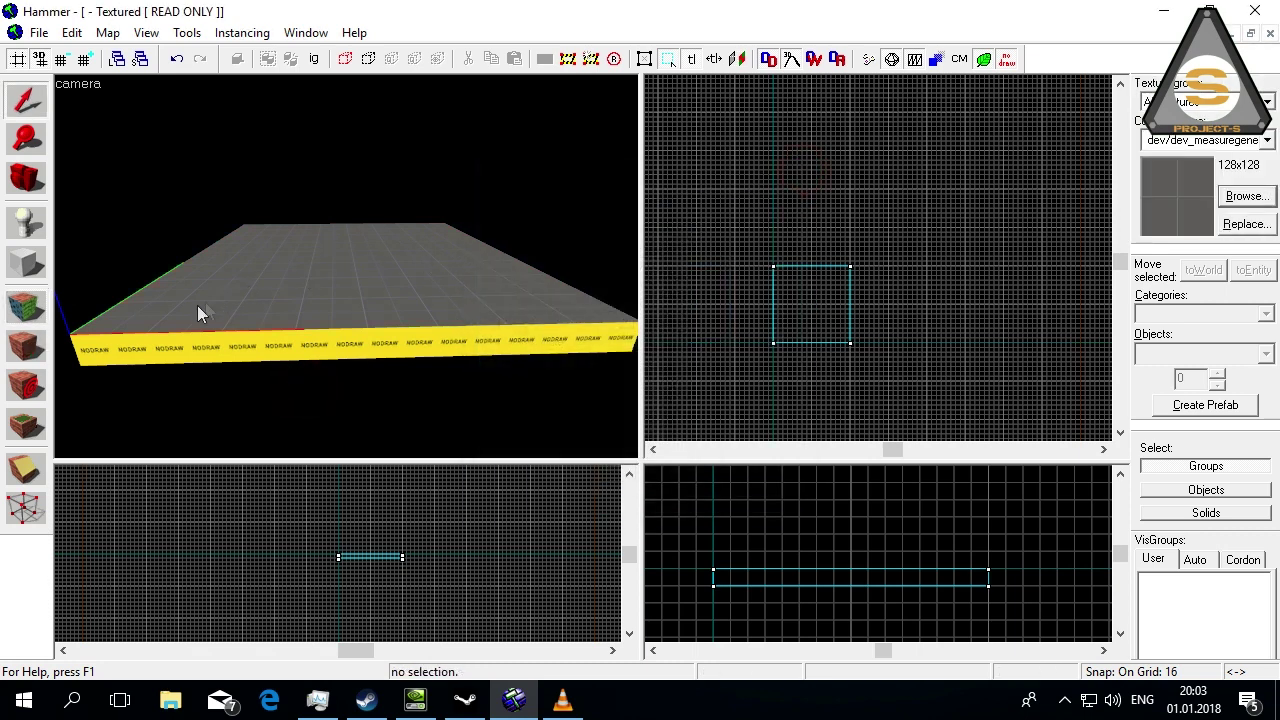
- Try applying the current dev texture to every face of the floor block, and undo it
scroll(197, 305, up, 2)
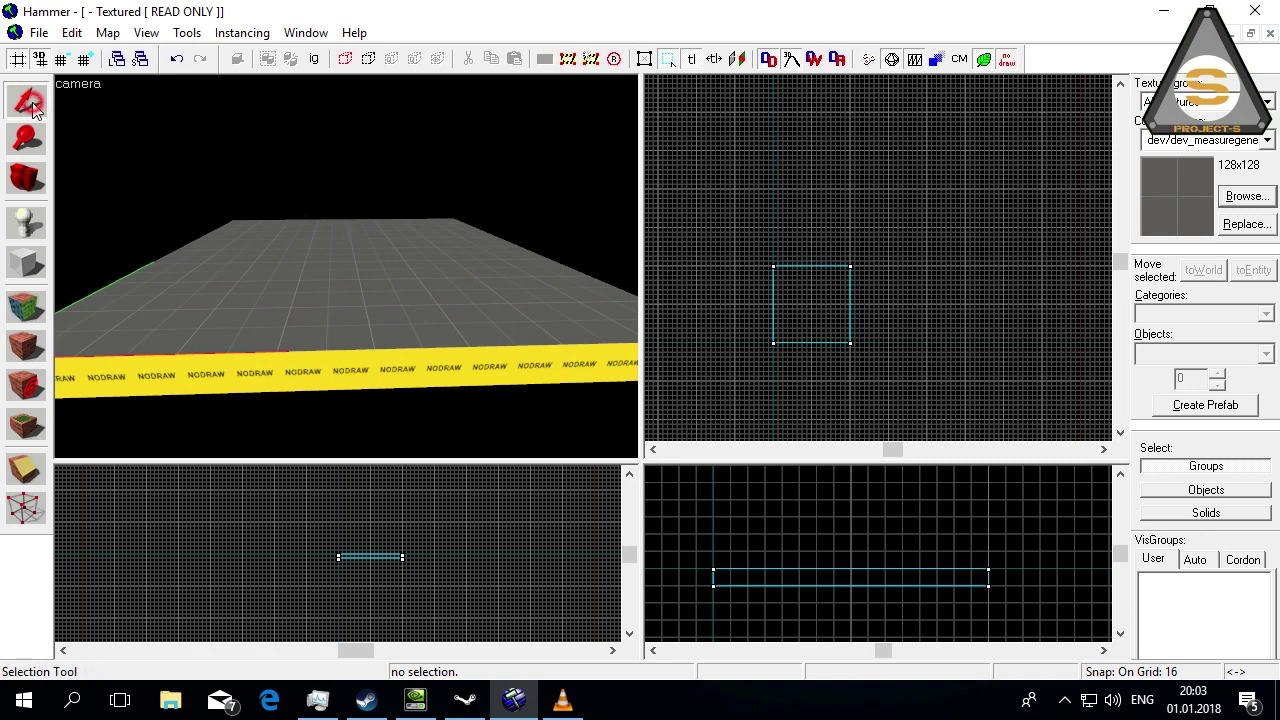
click(300, 356)
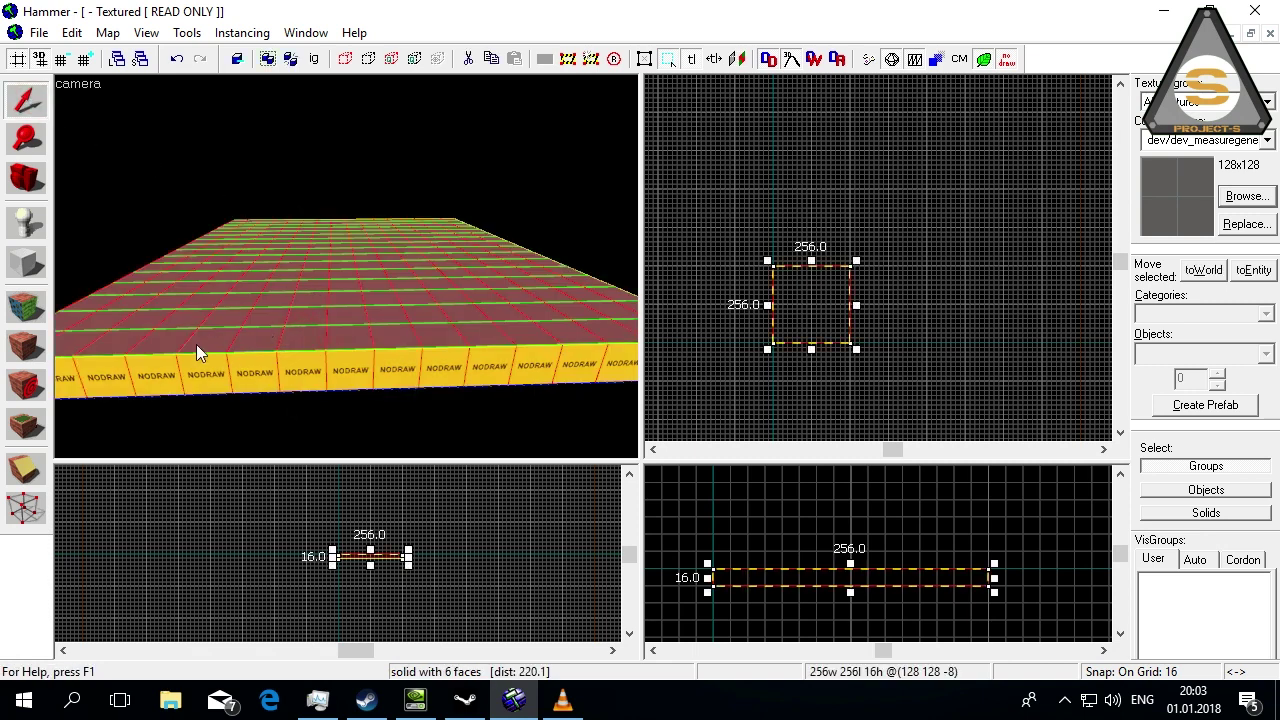
click(33, 347)
click(239, 410)
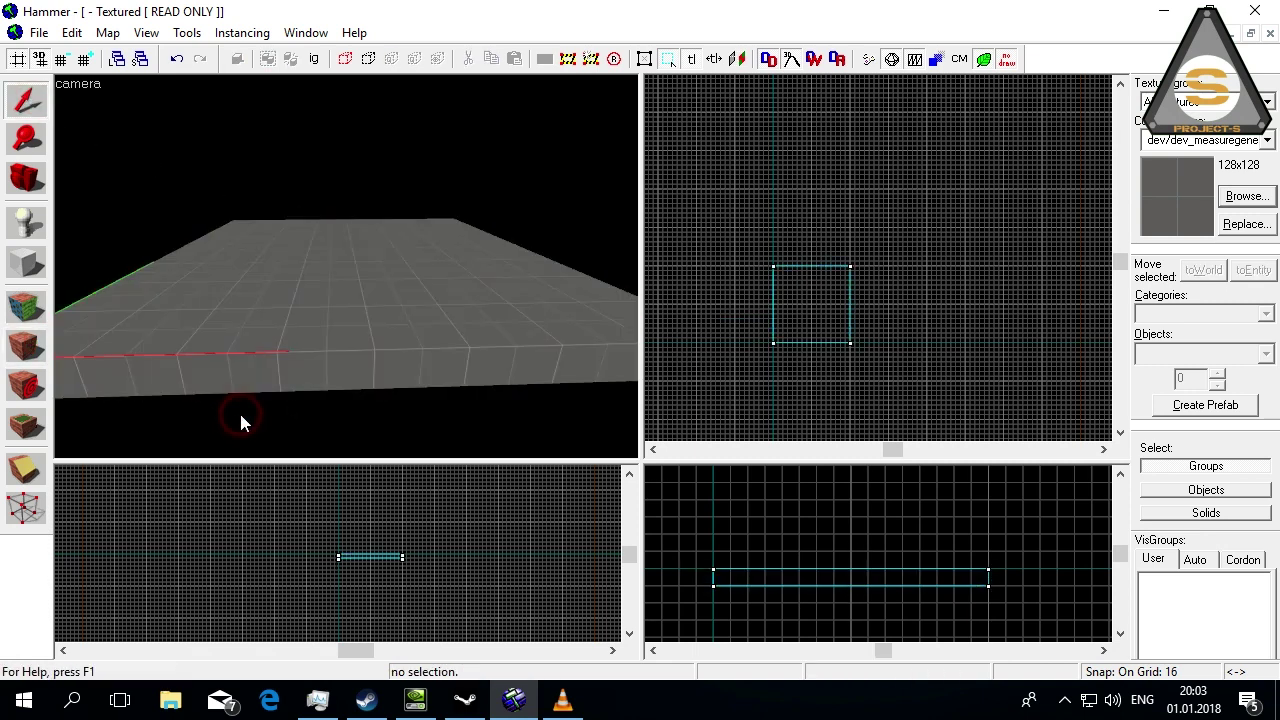
key(ctrl+z)
key(ctrl+z)
click(241, 417)
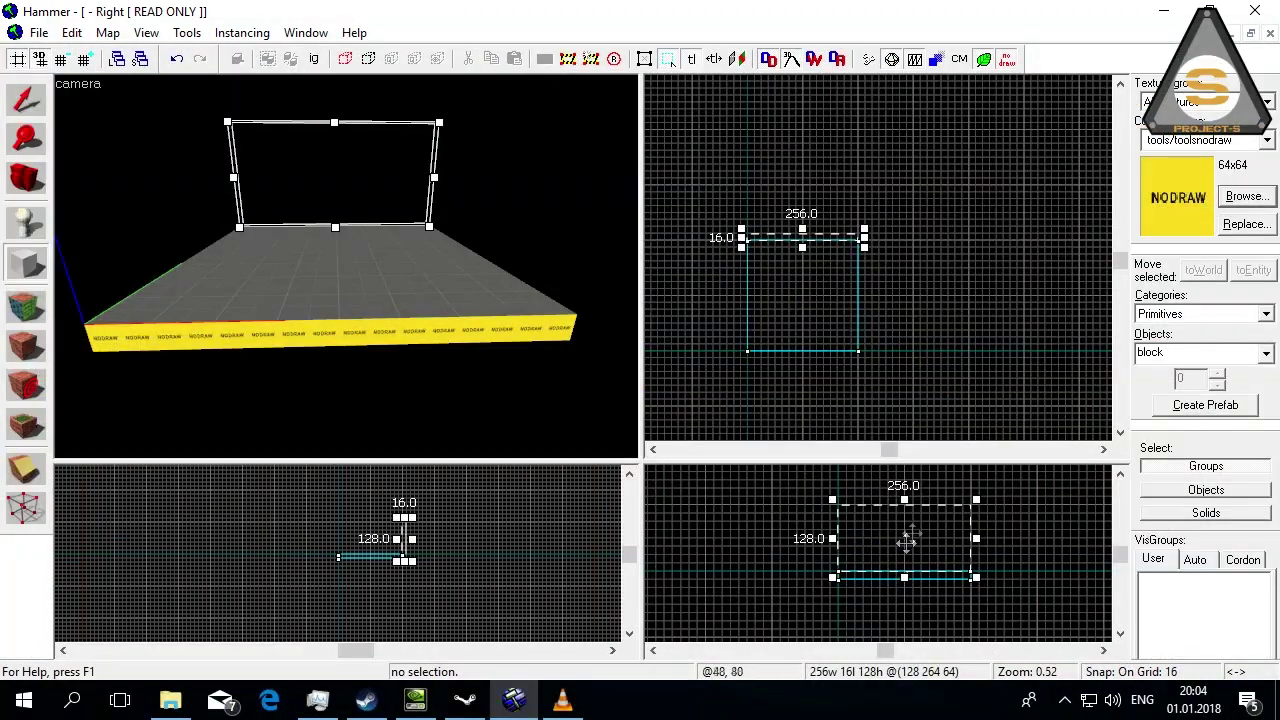
- Create the outlined nodraw wall along the floor's far edge, 256 units wide, 16 thick and 128 high
scroll(810, 545, up, 1)
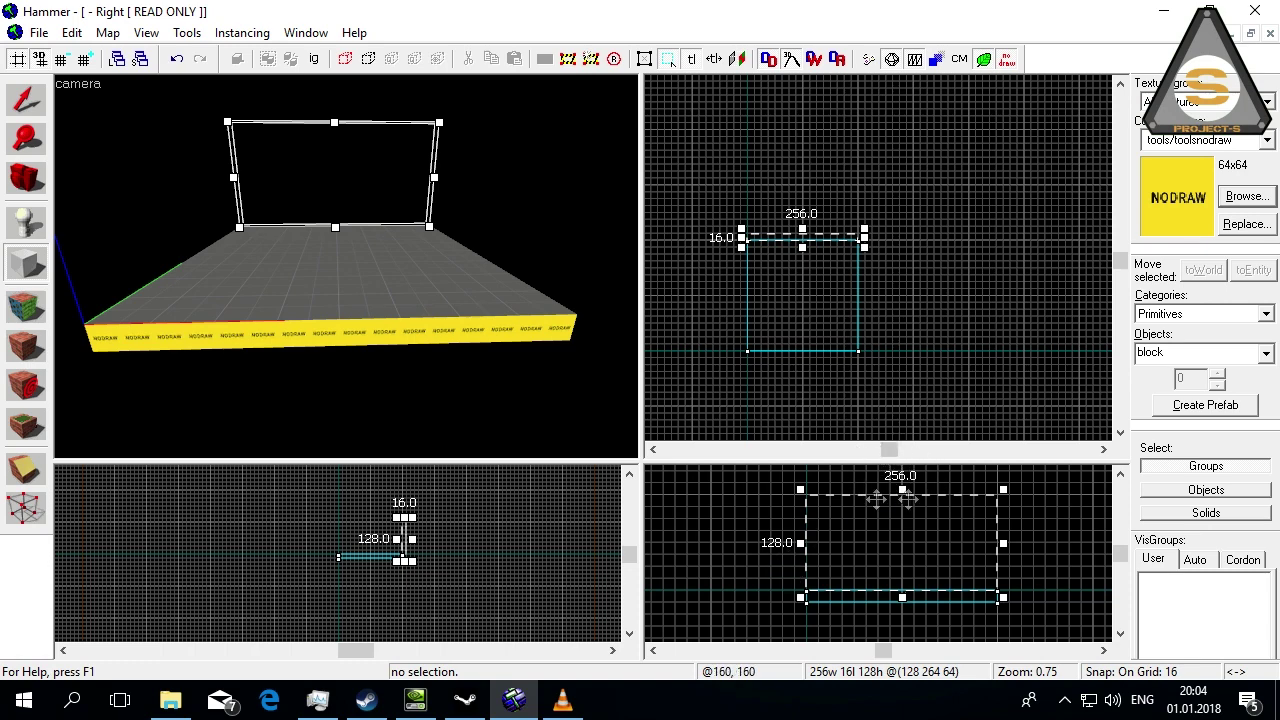
scroll(731, 250, up, 1)
scroll(731, 250, up, 3)
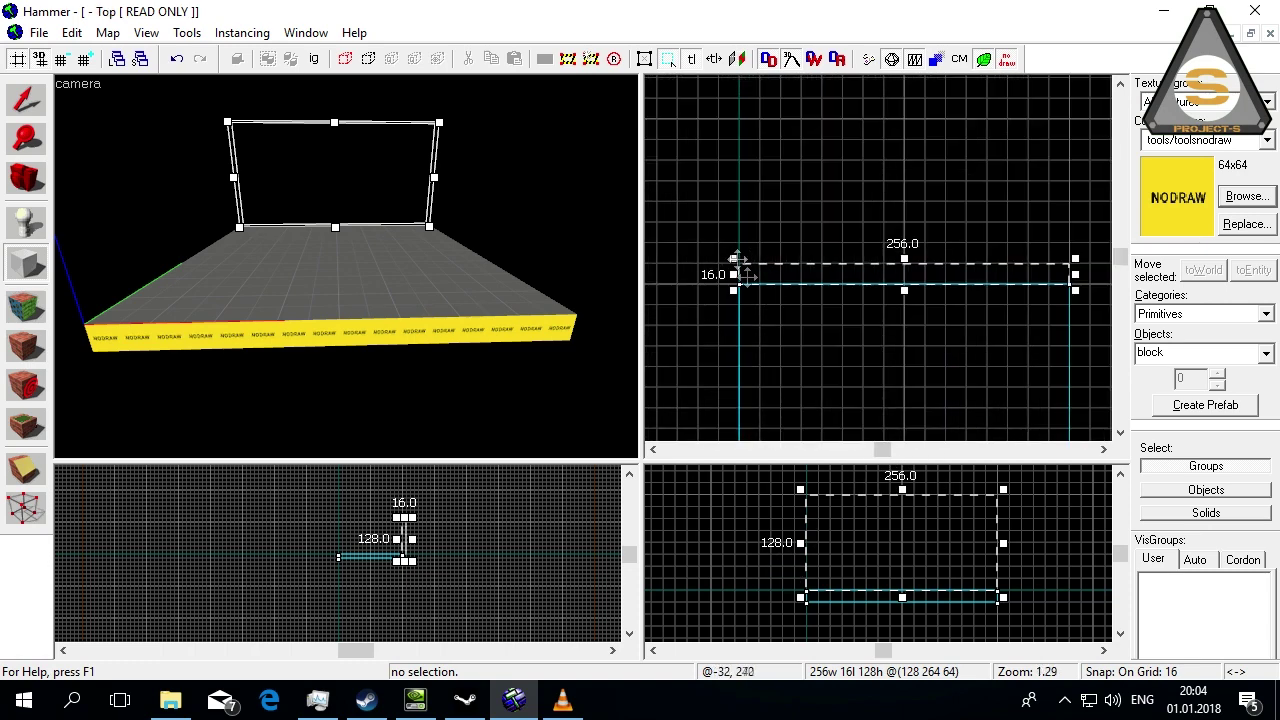
right_click(878, 535)
click(907, 548)
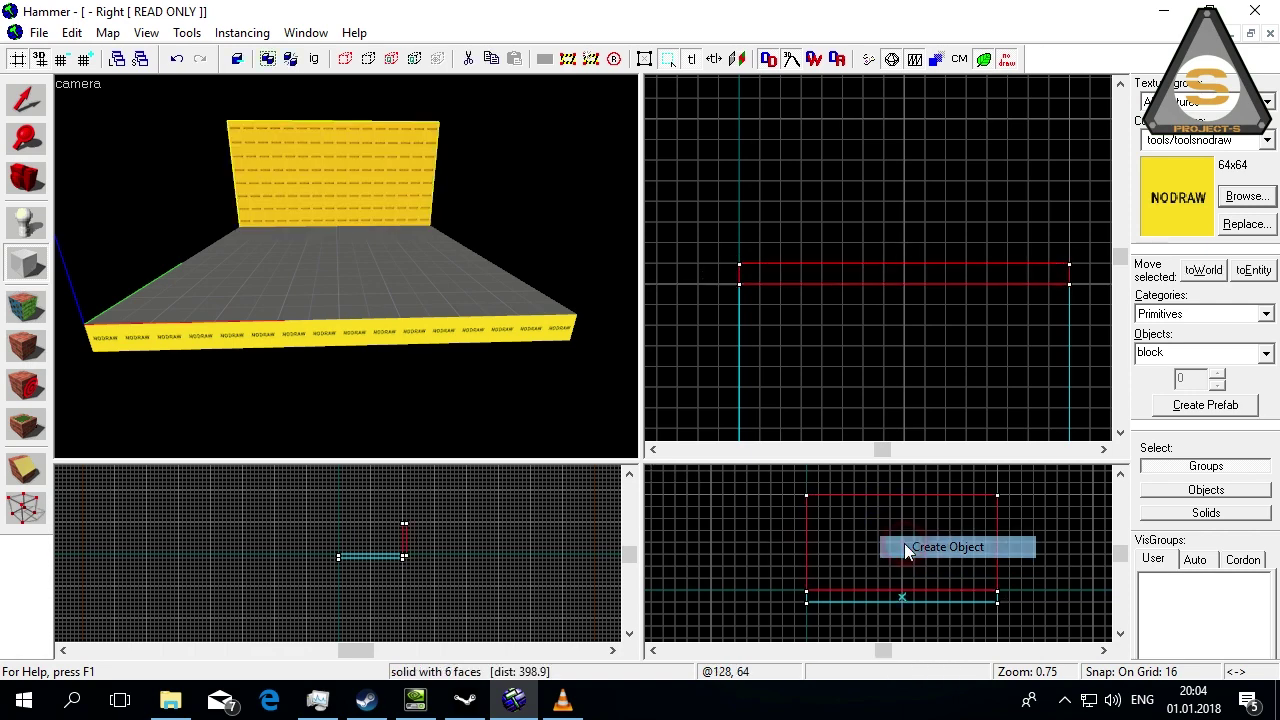
- Apply dev/dev_measurewall01c to the wall's face that looks onto the floor
scroll(103, 243, up, 1)
click(25, 305)
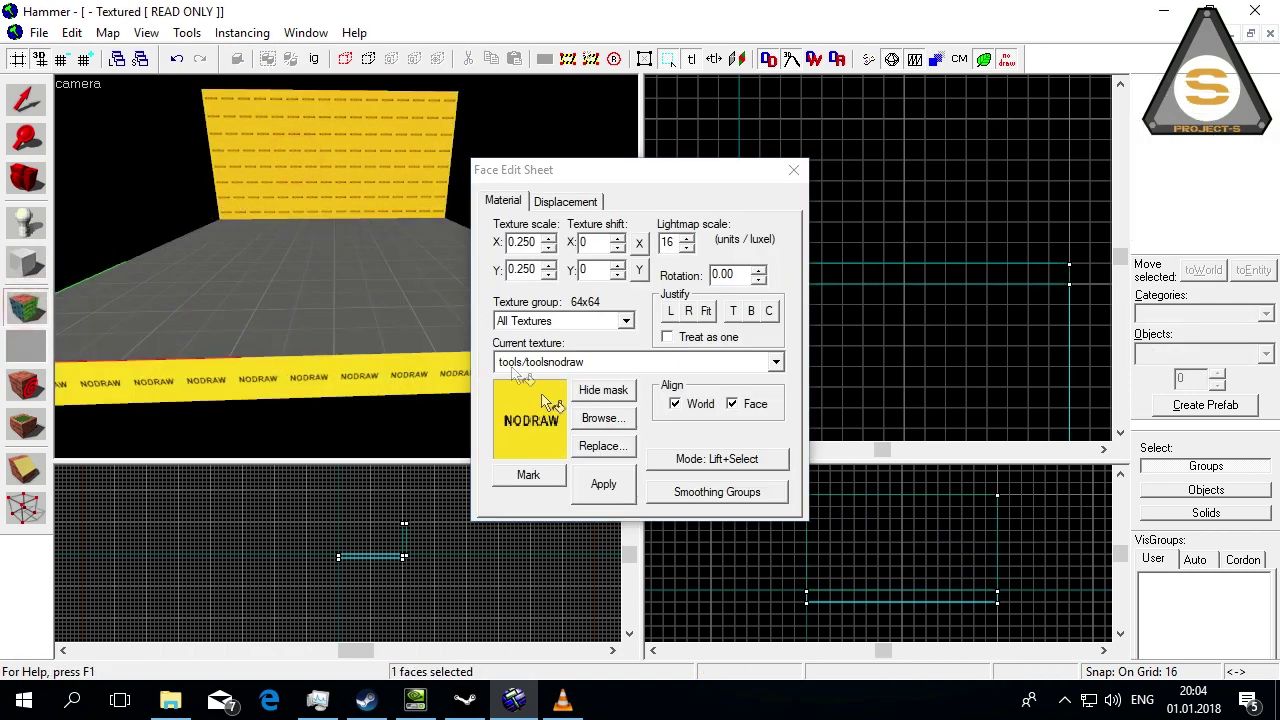
click(600, 418)
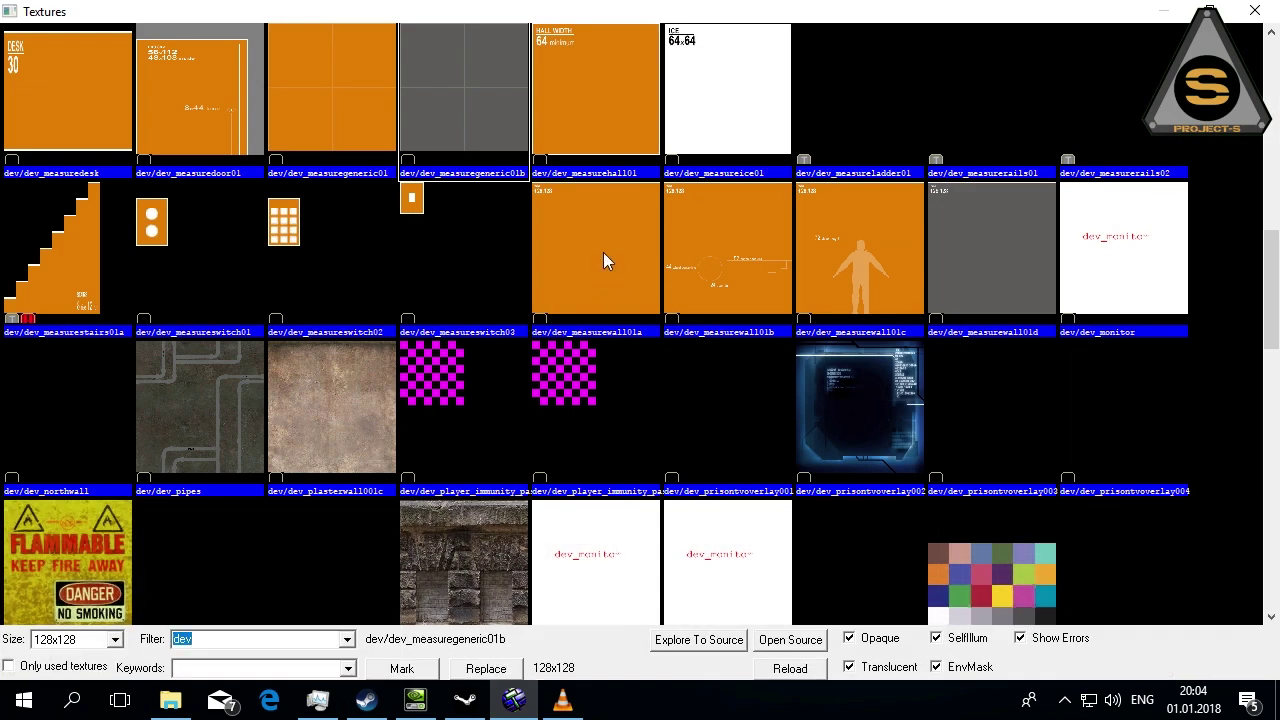
scroll(604, 262, up, 2)
double_click(852, 390)
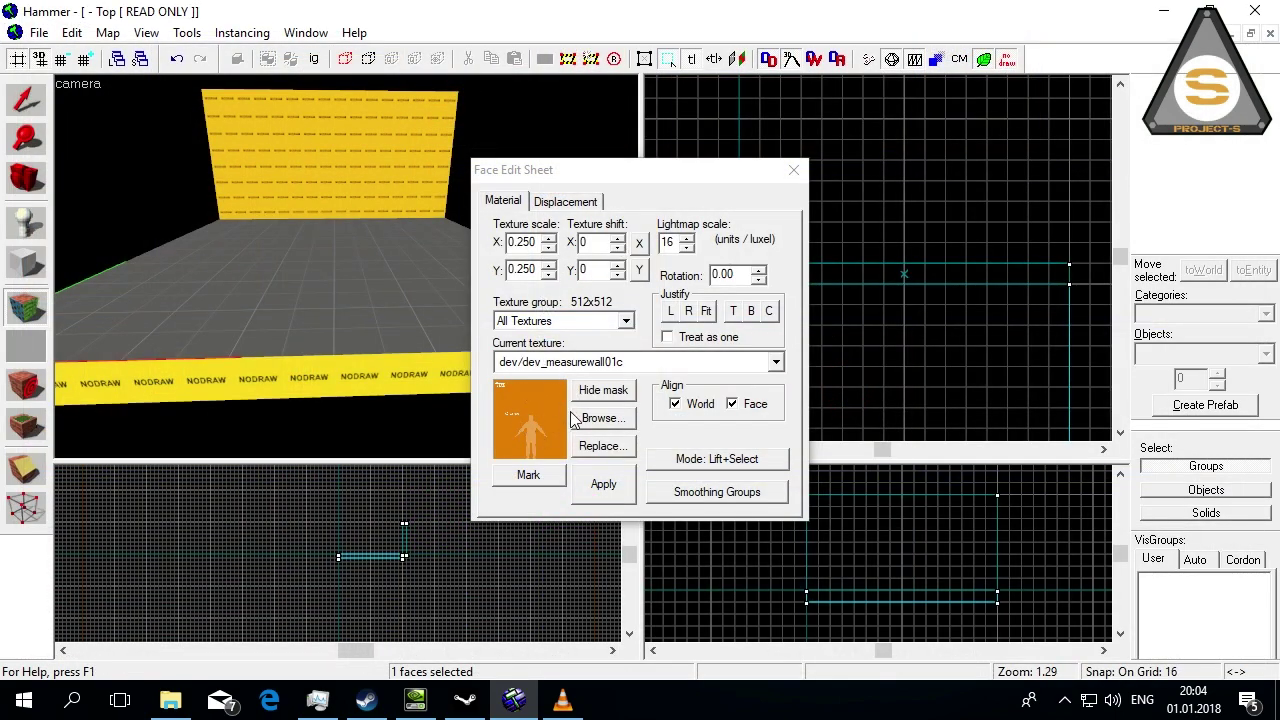
click(603, 484)
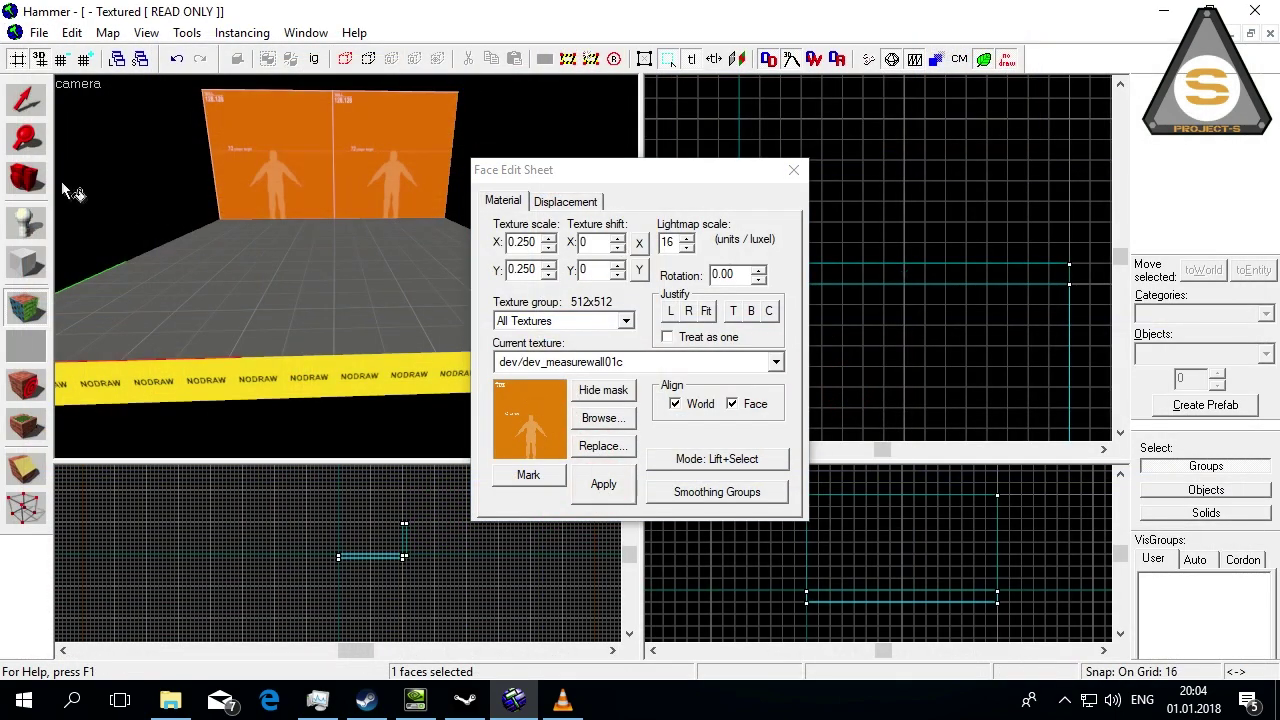
- Justify the wall face's texture to the centre and then to the left, and inspect the textured wall
click(767, 311)
click(670, 311)
click(28, 174)
key(z)
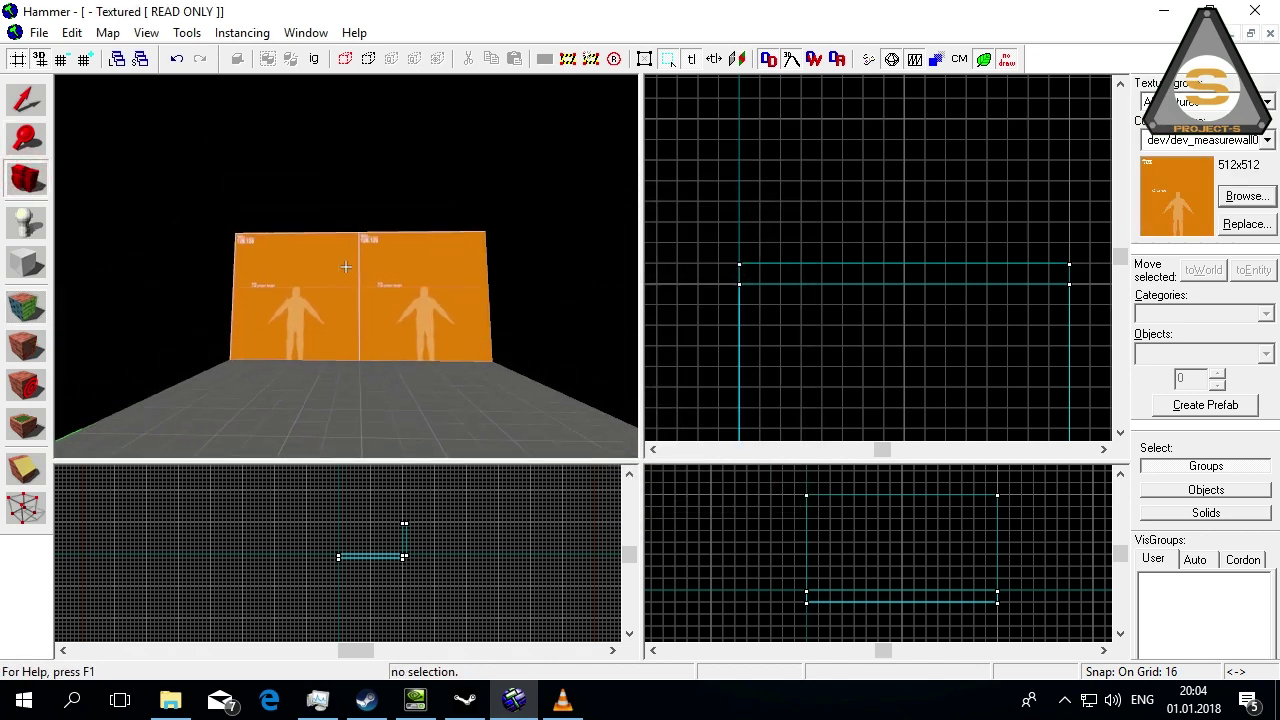
key(w)
scroll(345, 266, down, 5)
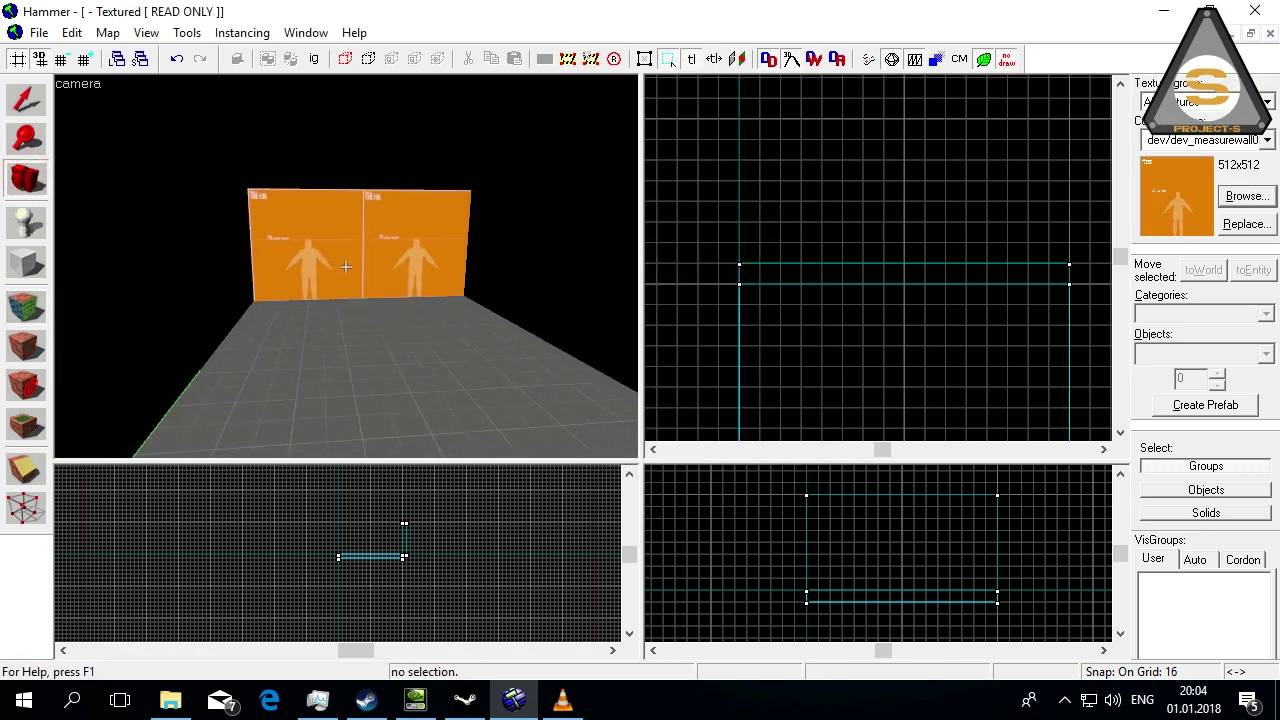
- Copy the orange wall to the opposite edge of the floor and view the copy in the camera view
click(27, 100)
click(337, 249)
scroll(806, 277, down, 3)
drag(796, 234, 850, 340)
scroll(865, 339, up, 4)
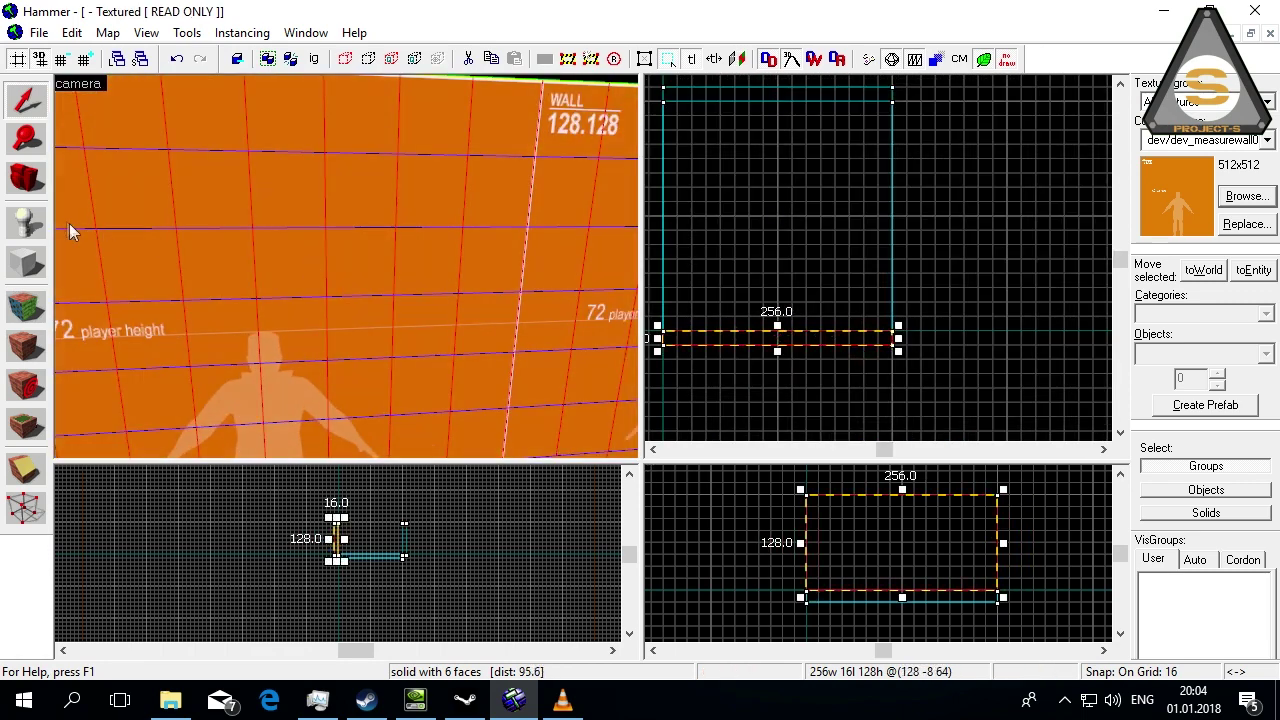
click(26, 178)
drag(300, 240, 394, 323)
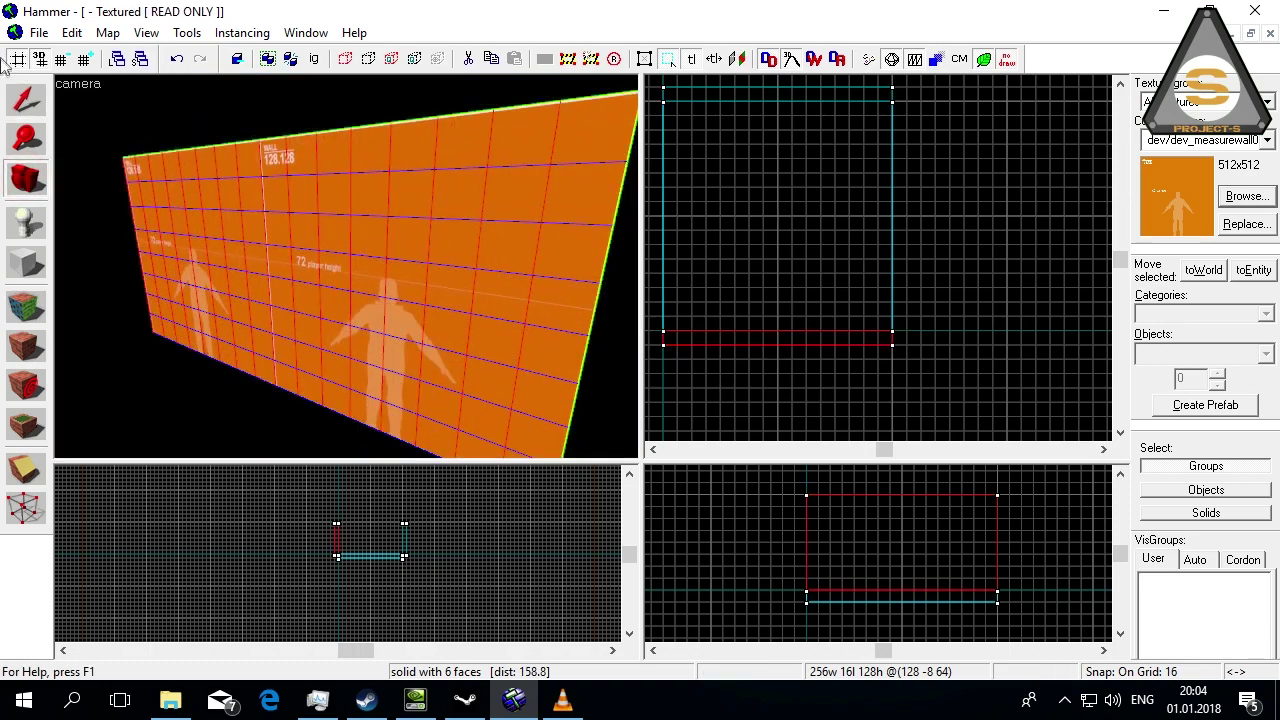
- Flip the copied wall horizontally so its orange face looks onto the floor, and check both walls in the camera view
click(26, 98)
click(772, 337)
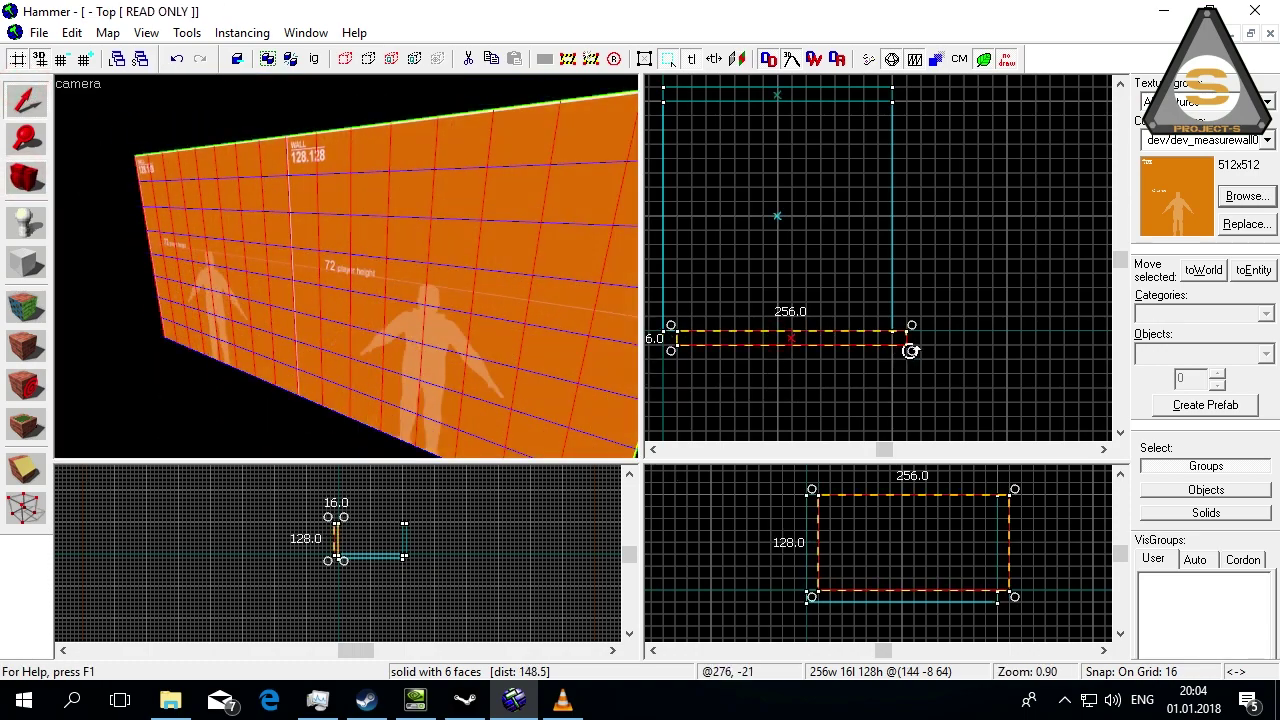
drag(911, 352, 931, 368)
key(ctrl+z)
click(852, 338)
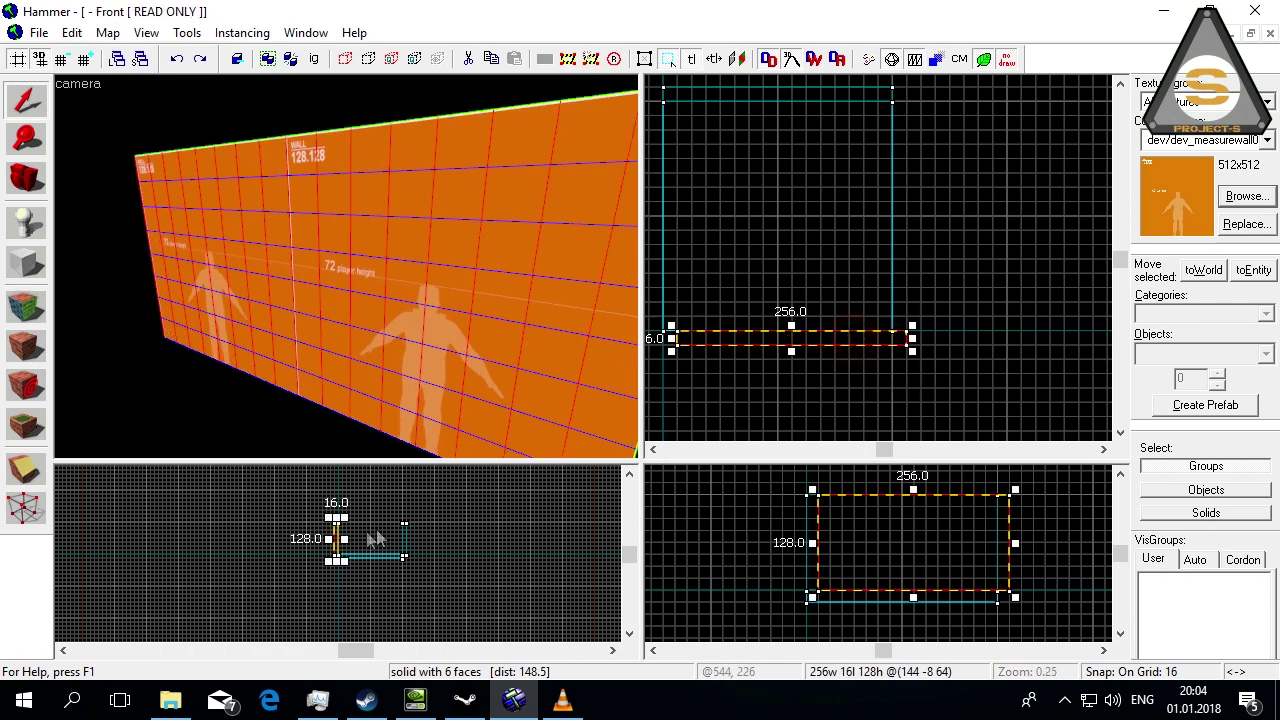
scroll(340, 548, up, 5)
scroll(340, 548, up, 2)
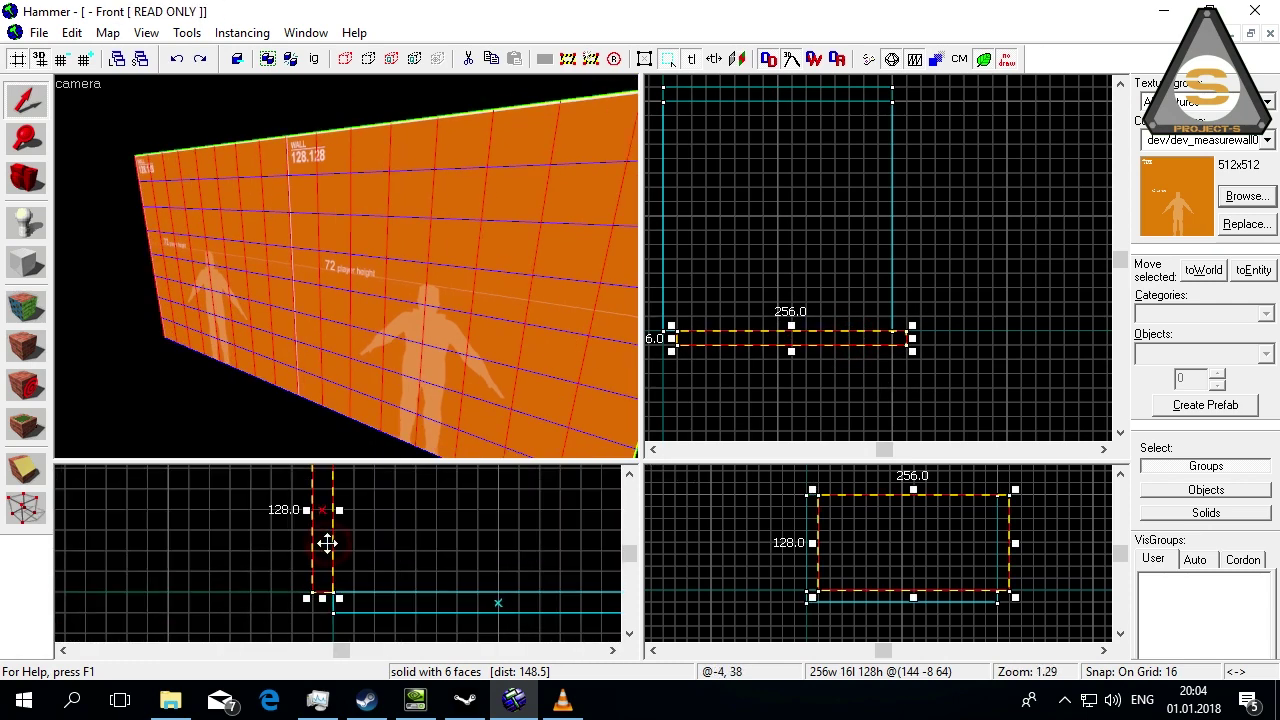
key(ctrl+l)
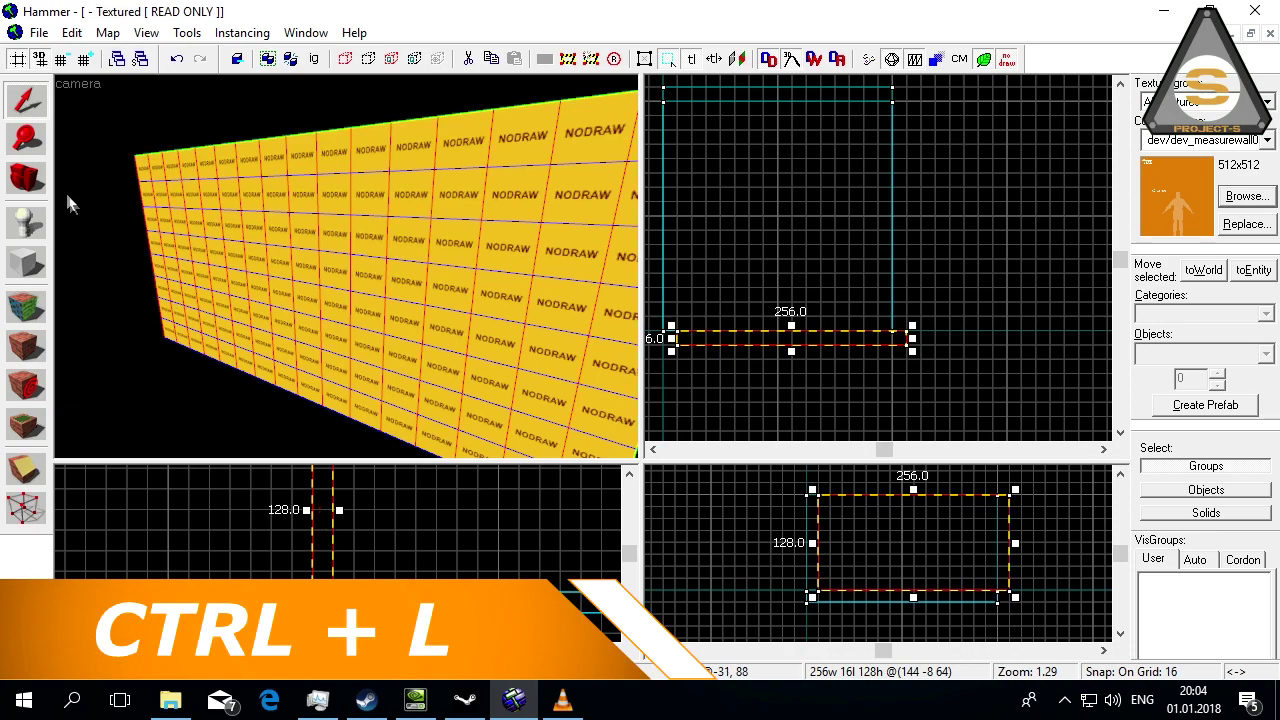
click(12, 179)
drag(222, 240, 346, 266)
key(z)
key(shift+s)
- Move the flipped wall 16 units along its length so its ends line up with the floor block
scroll(905, 349, up, 5)
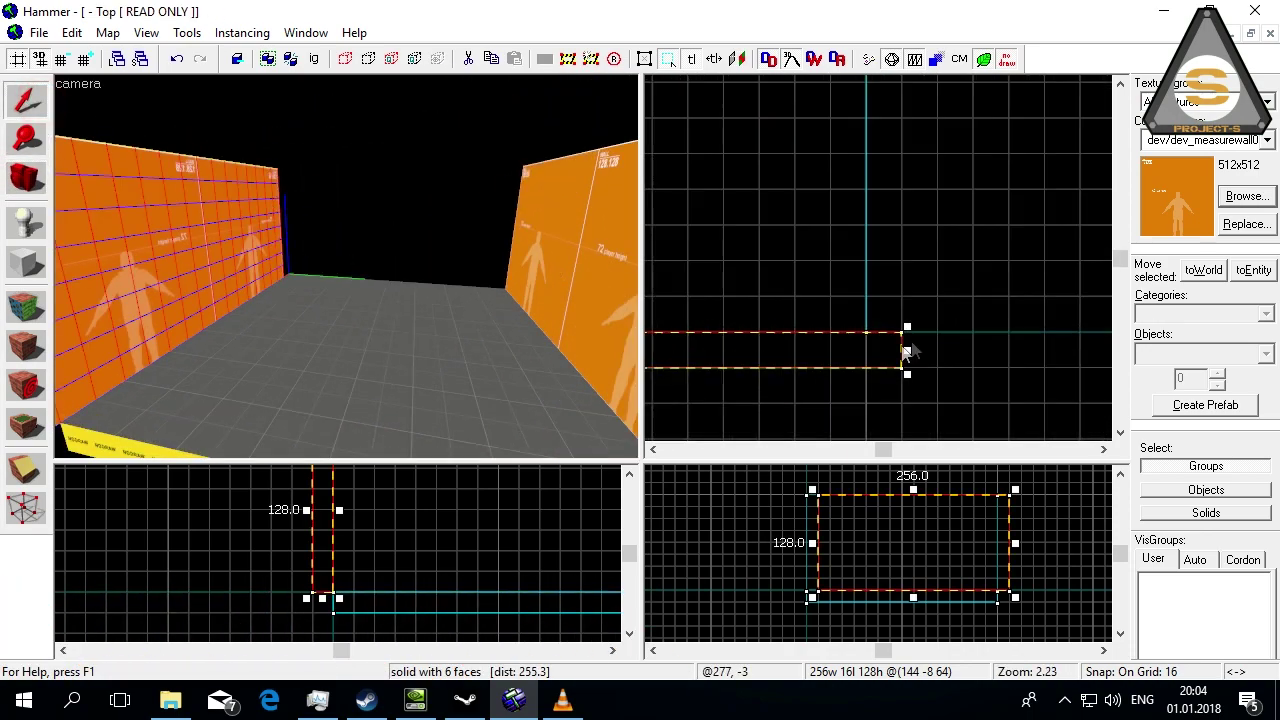
drag(876, 351, 858, 350)
click(919, 368)
scroll(348, 332, down, 2)
- Select both orange walls and copy them as a pair, offset from the originals in the top view
click(228, 264)
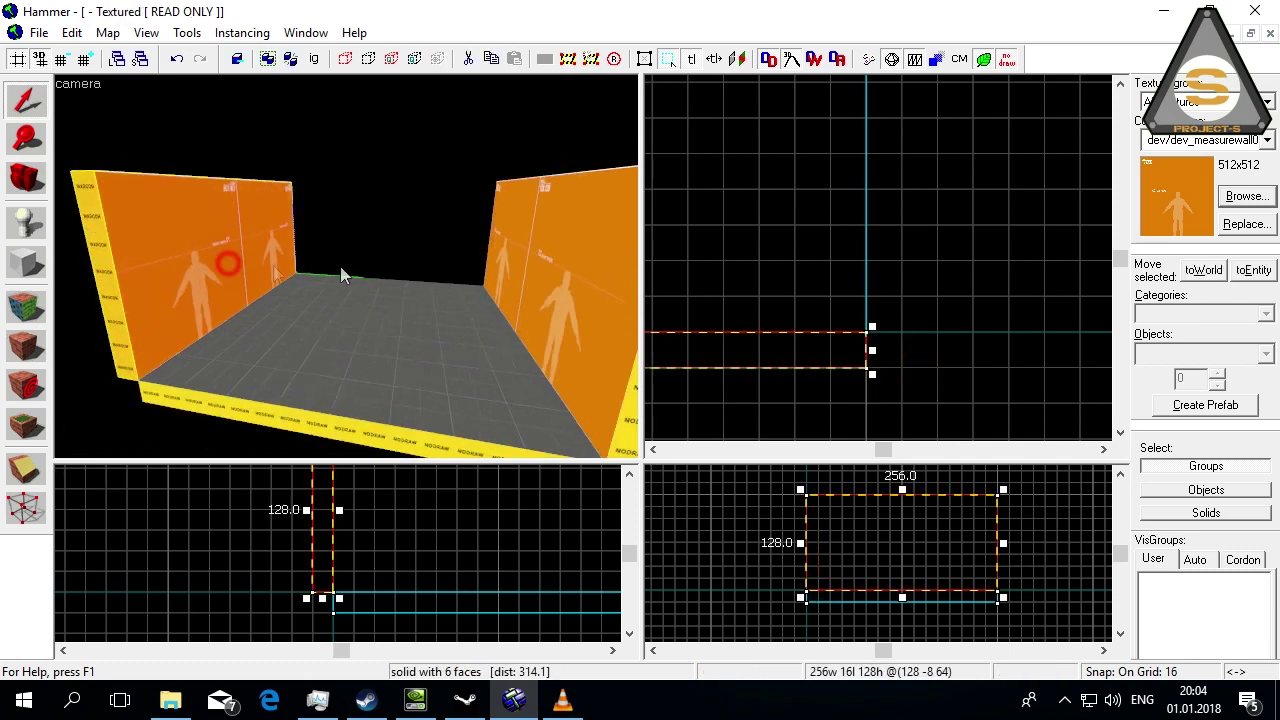
ctrl+click(516, 267)
scroll(857, 300, down, 5)
drag(823, 266, 860, 282)
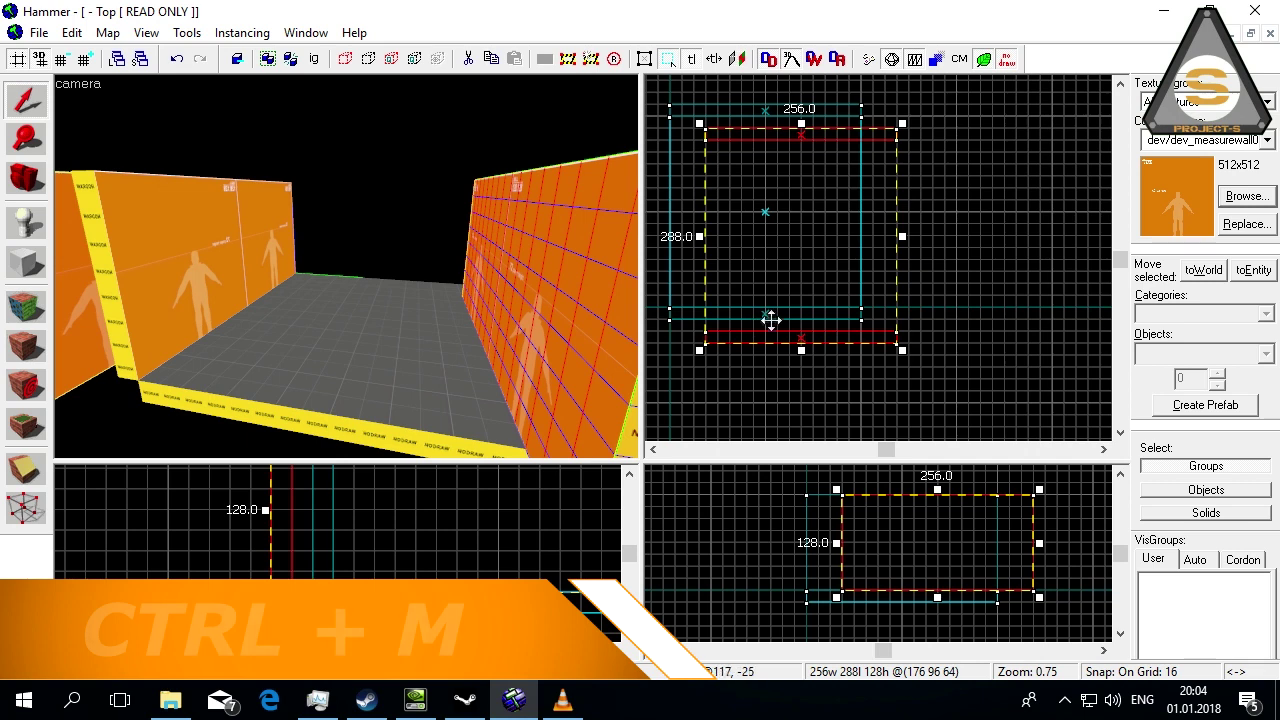
- Rotate the copied wall pair 90 degrees about Z and fit it onto the floor's two open sides
key(ctrl+m)
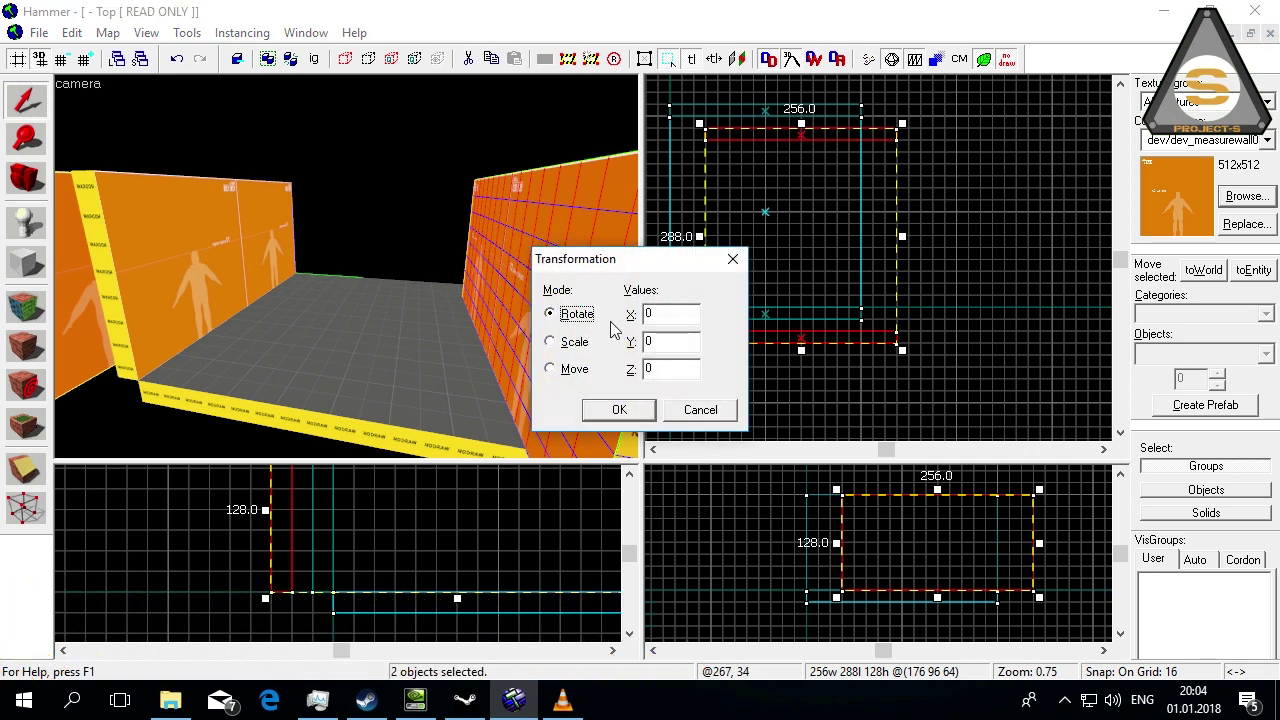
click(686, 365)
click(620, 411)
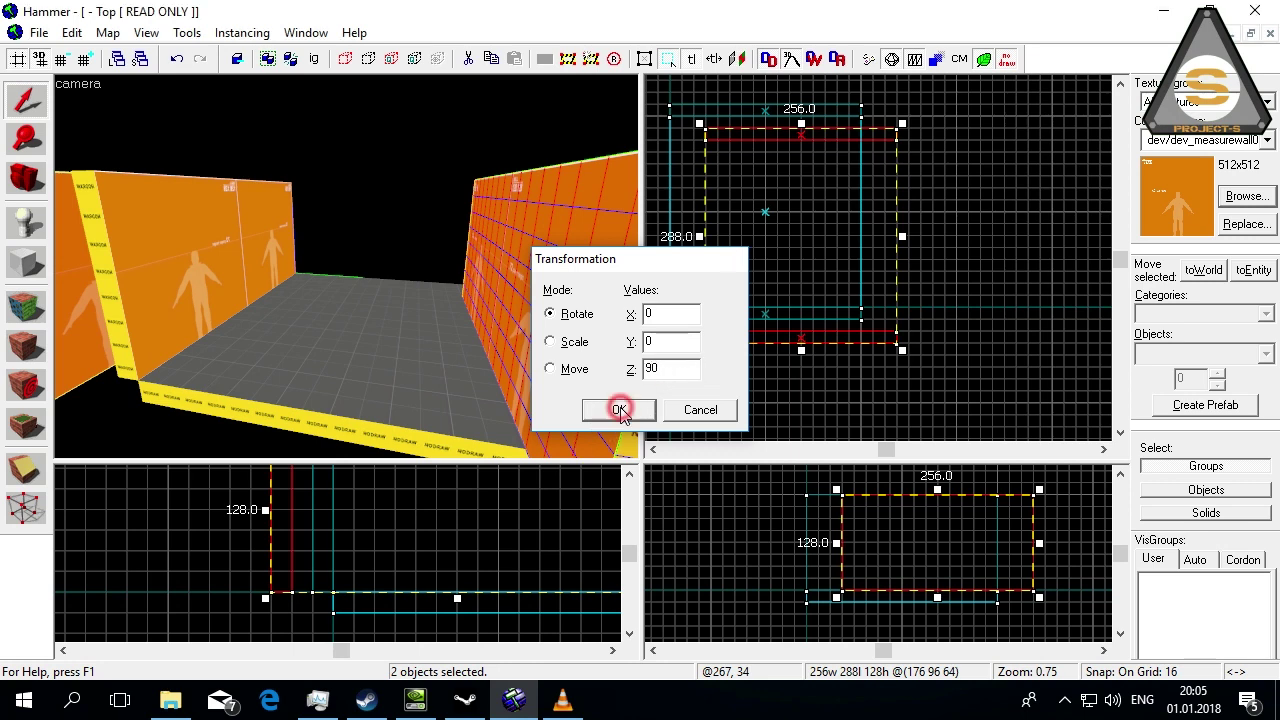
drag(795, 240, 766, 203)
click(880, 243)
scroll(257, 280, up, 3)
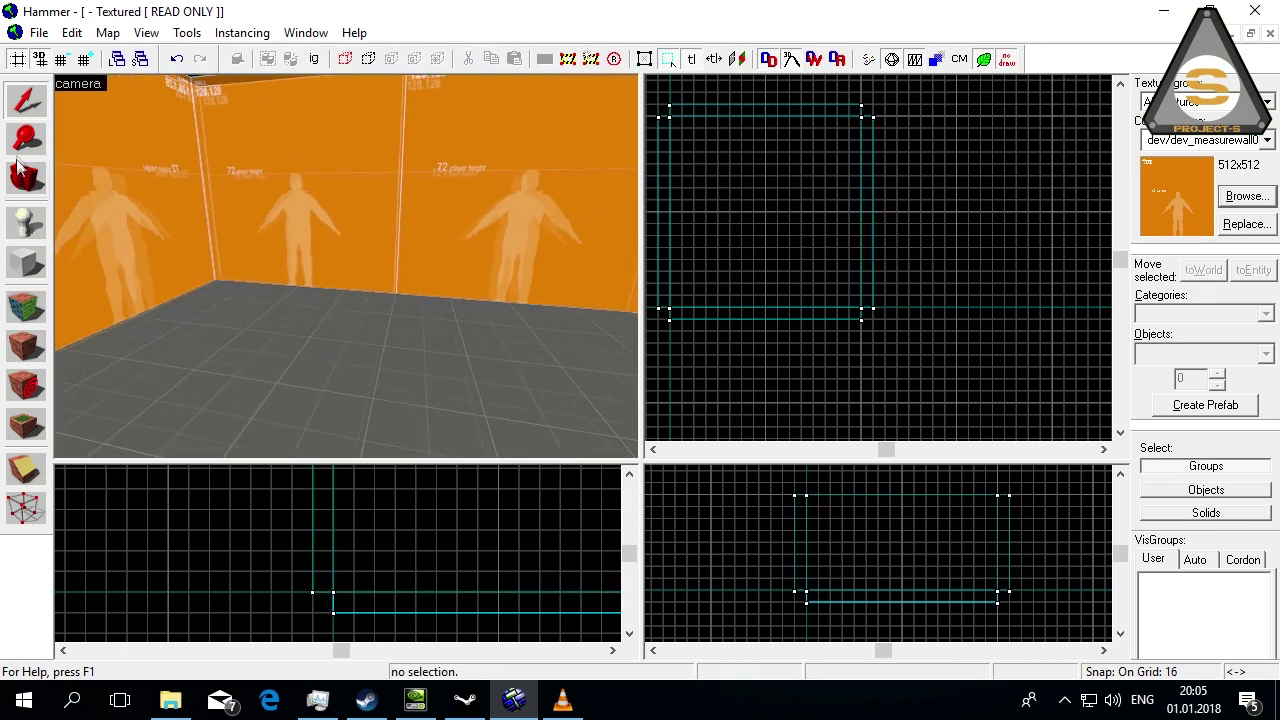
- Copy the floor block, flip it vertically and place it on top of the walls as the ceiling
click(28, 95)
click(242, 348)
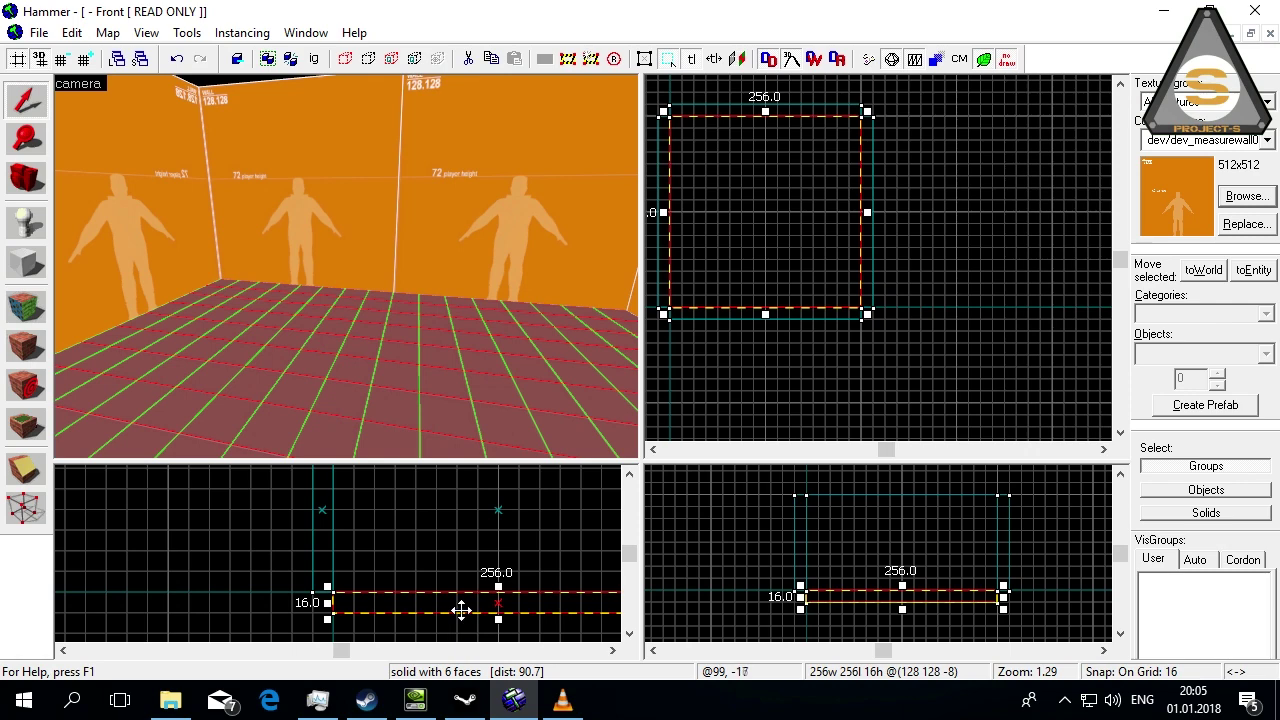
key(ctrl+i)
scroll(458, 580, down, 4)
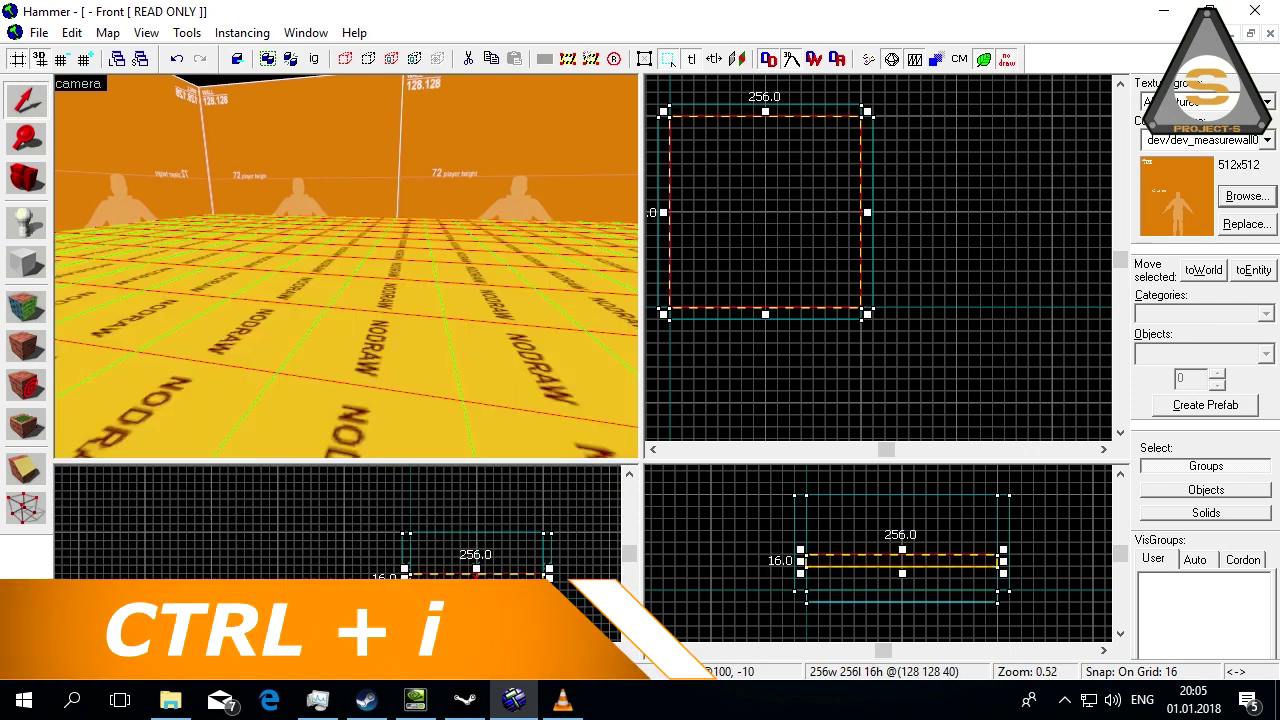
drag(455, 577, 459, 528)
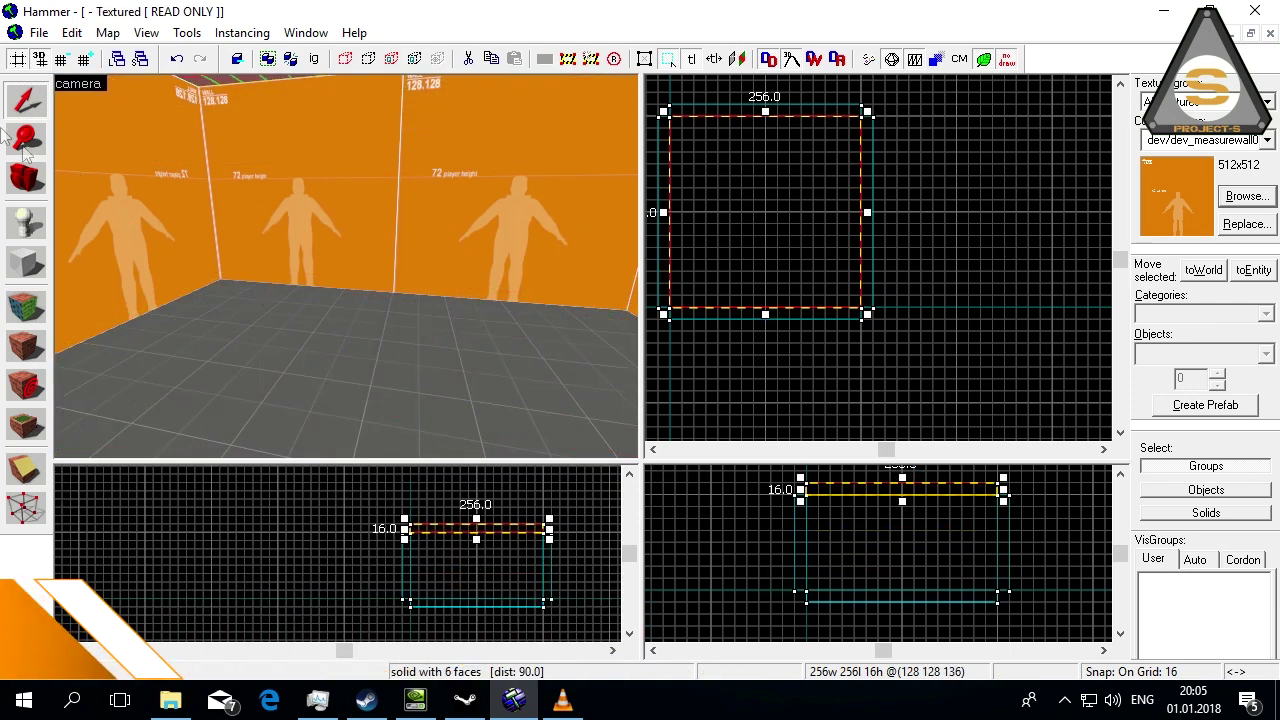
- Filter the texture browser by "tools" and apply tools/toolsskybox to the ceiling's face that looks into the room
click(24, 183)
drag(300, 266, 346, 266)
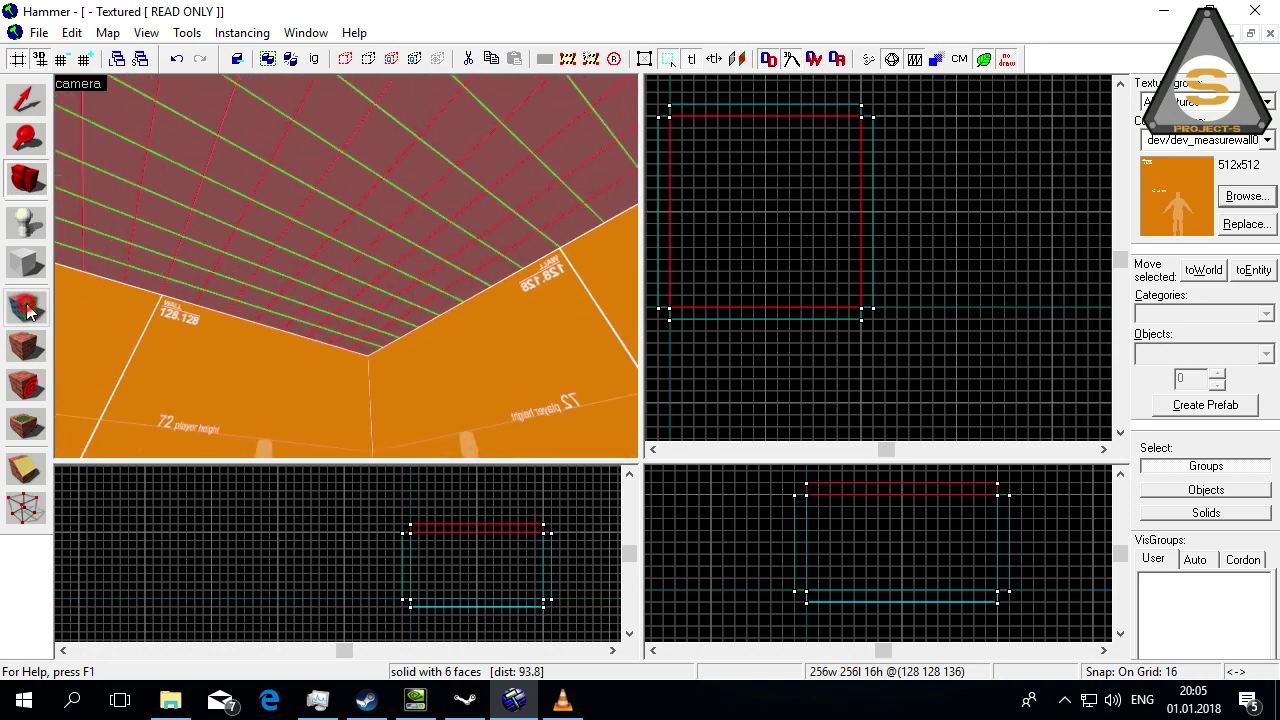
click(25, 303)
click(185, 237)
click(600, 418)
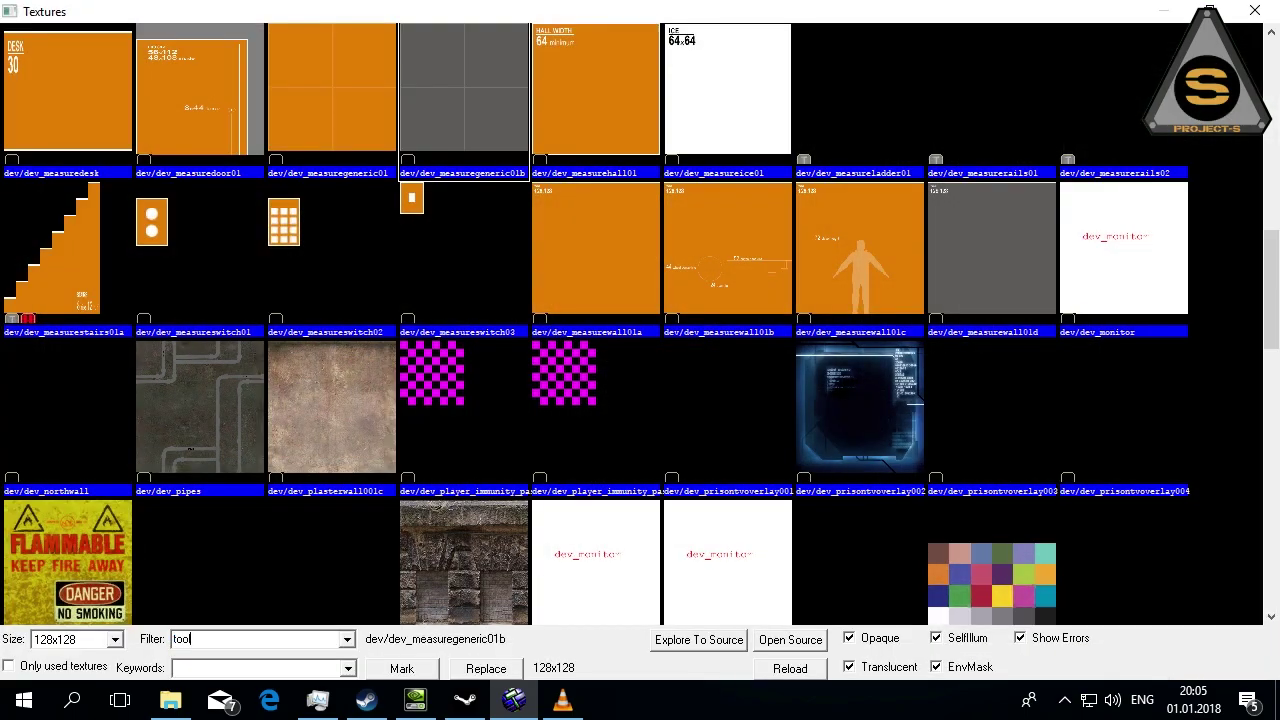
text(tools)
scroll(1190, 285, down, 6)
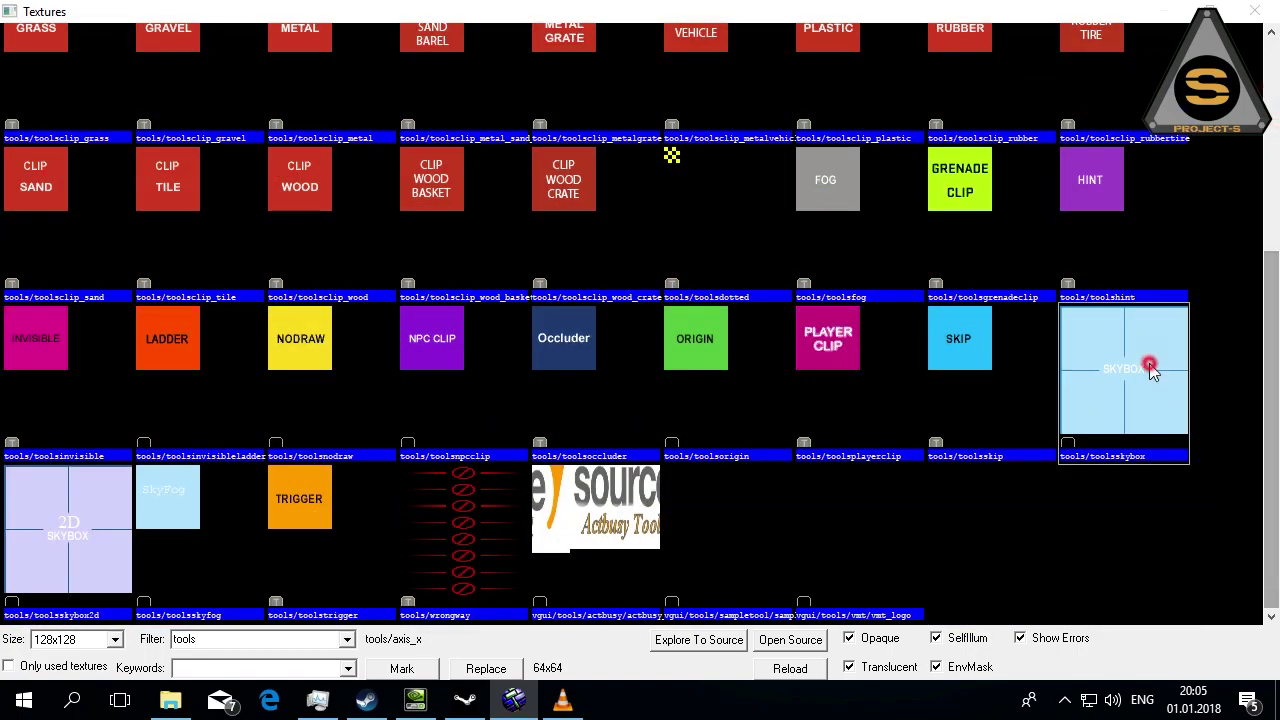
double_click(1150, 370)
click(603, 485)
click(26, 178)
key(z)
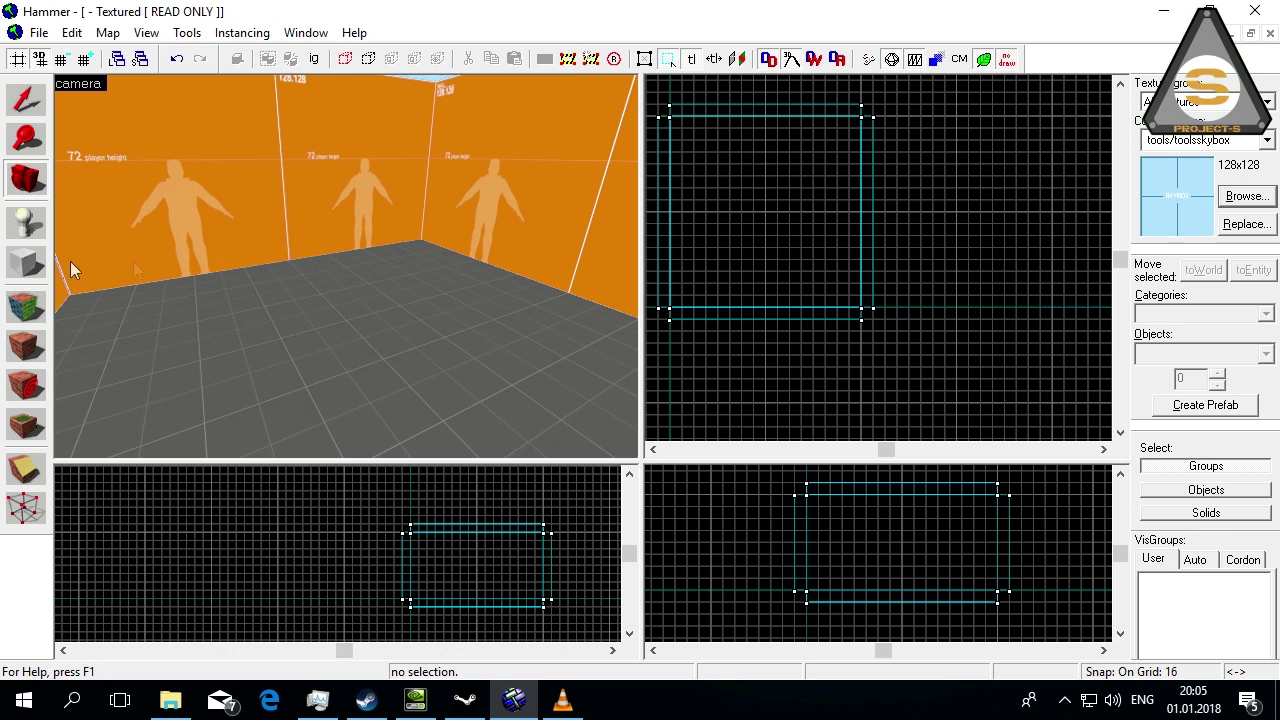
key(z)
- Find the info_player_terrorist entity by filtering the objects with "terrori", and place one on the room's floor
click(24, 225)
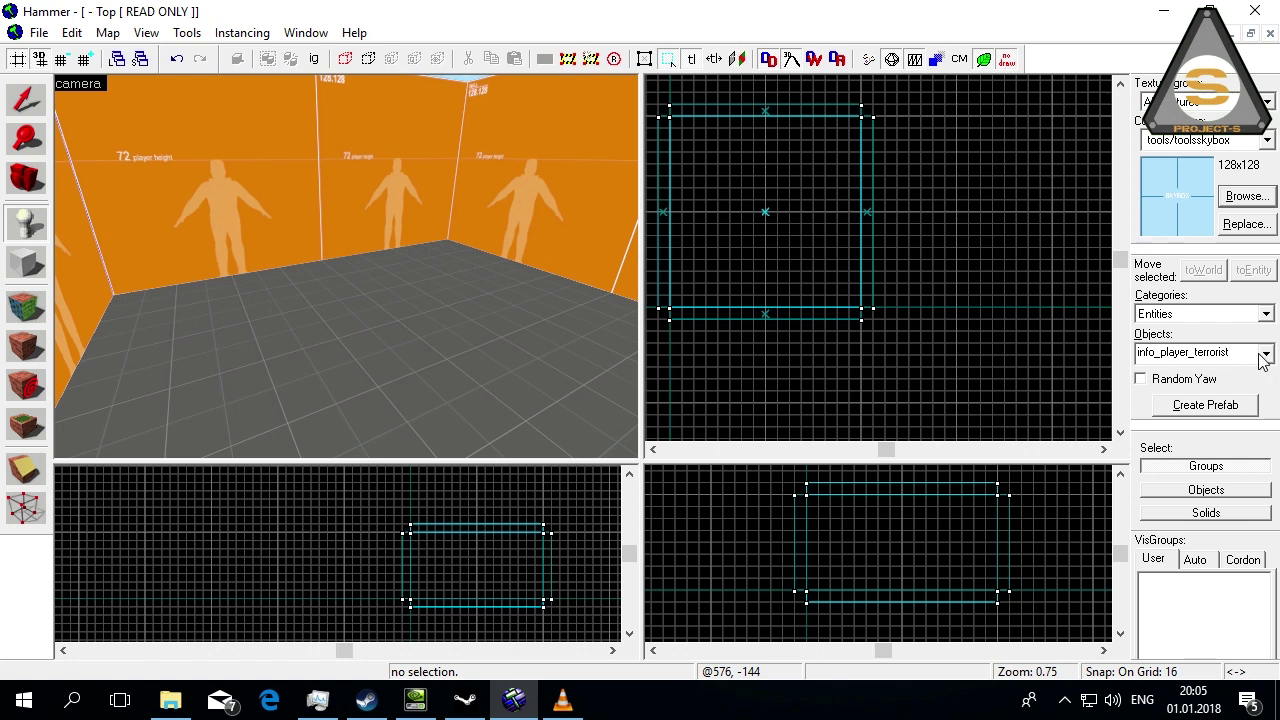
click(1246, 352)
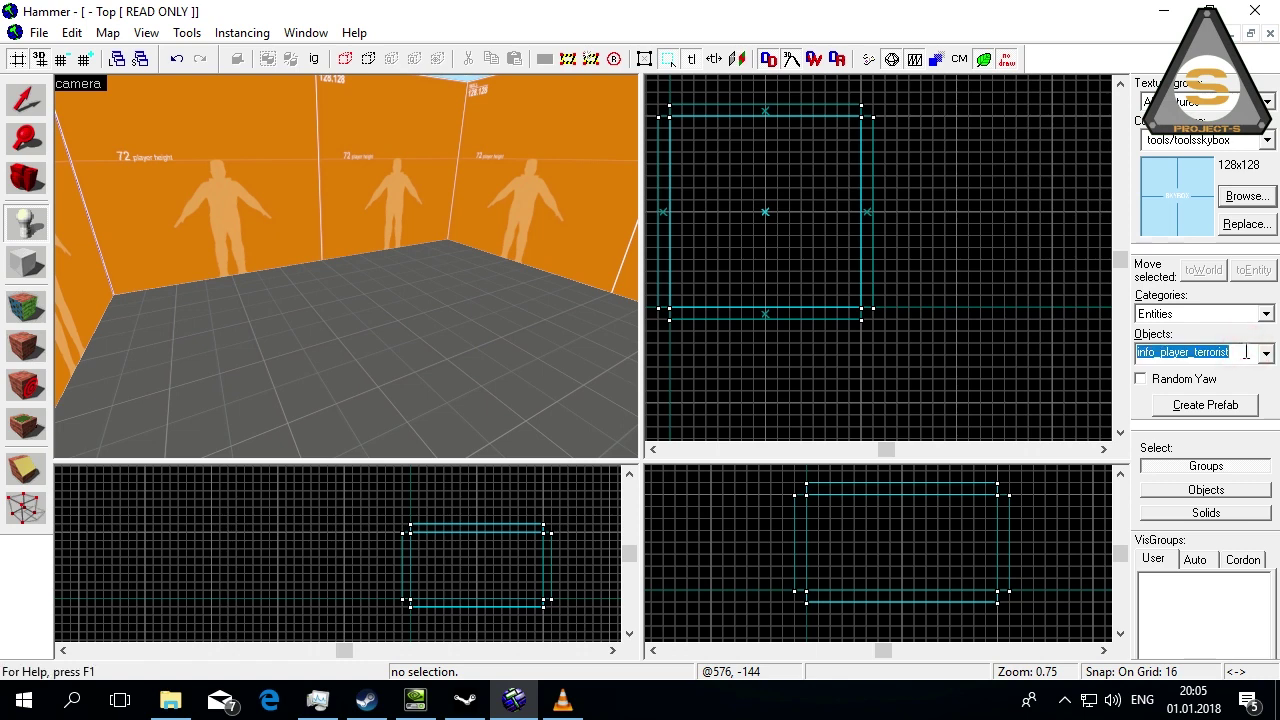
text(terrors)
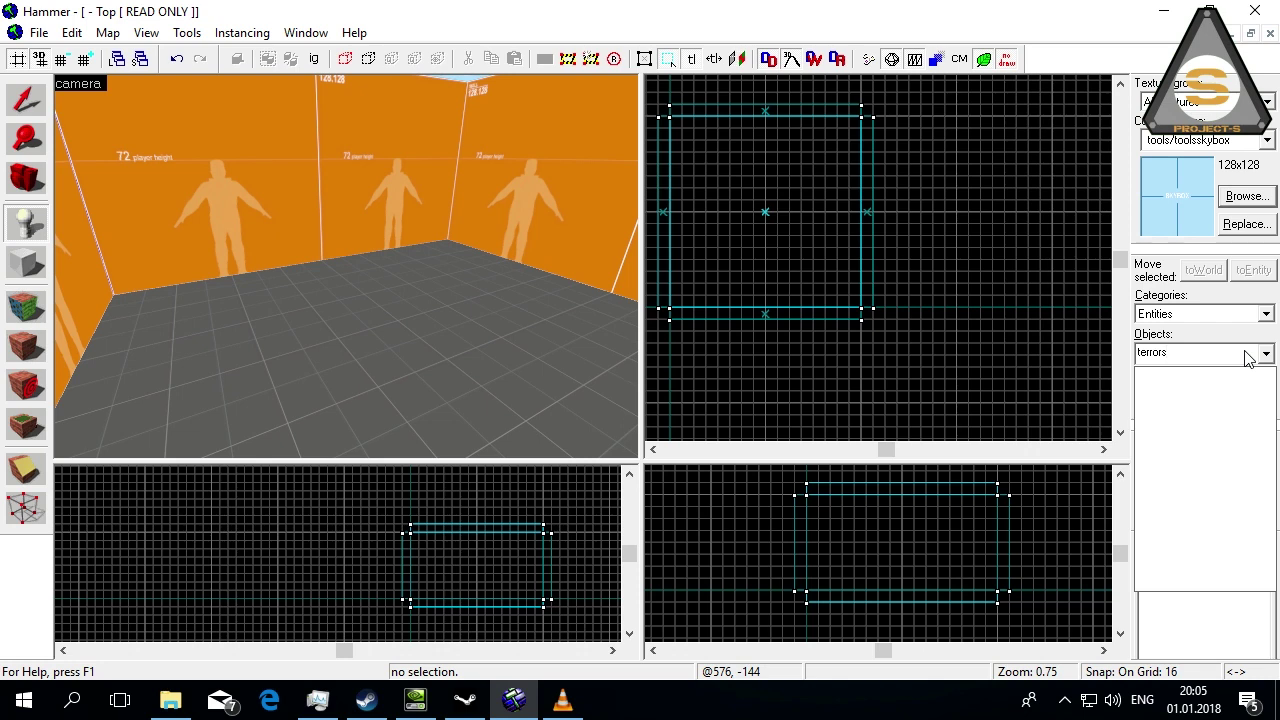
key(BackSpace)
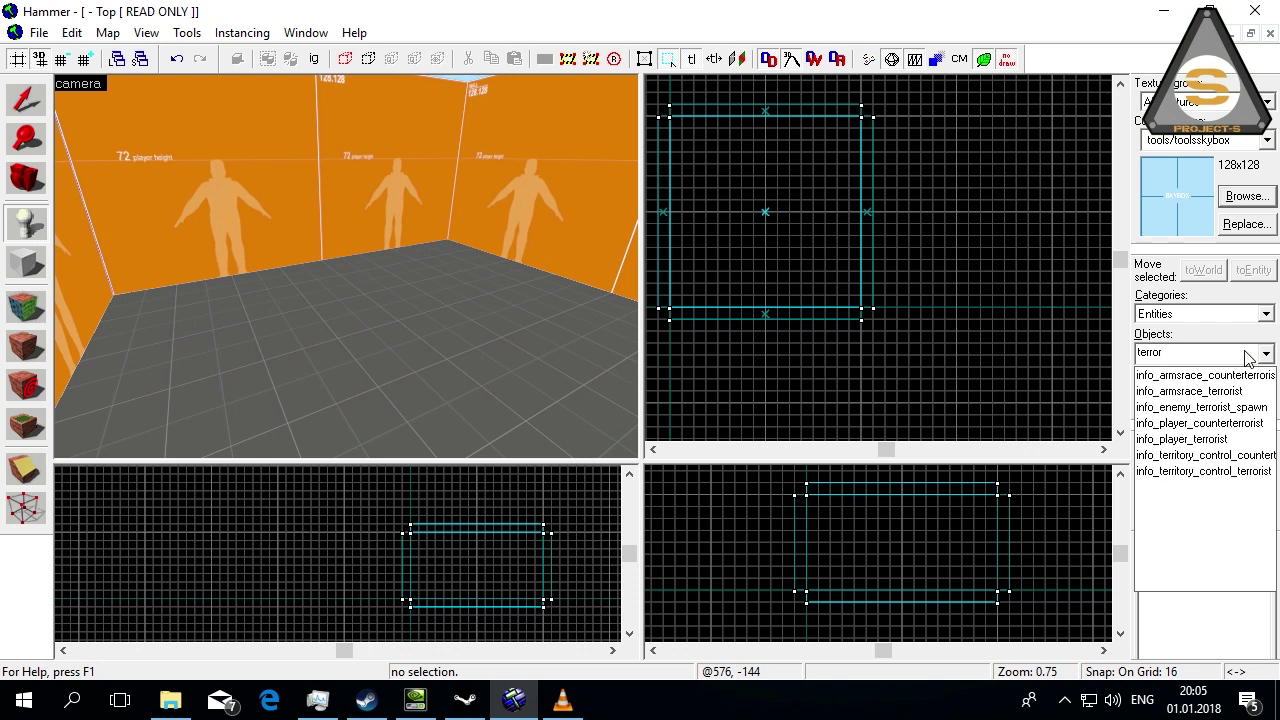
text(i)
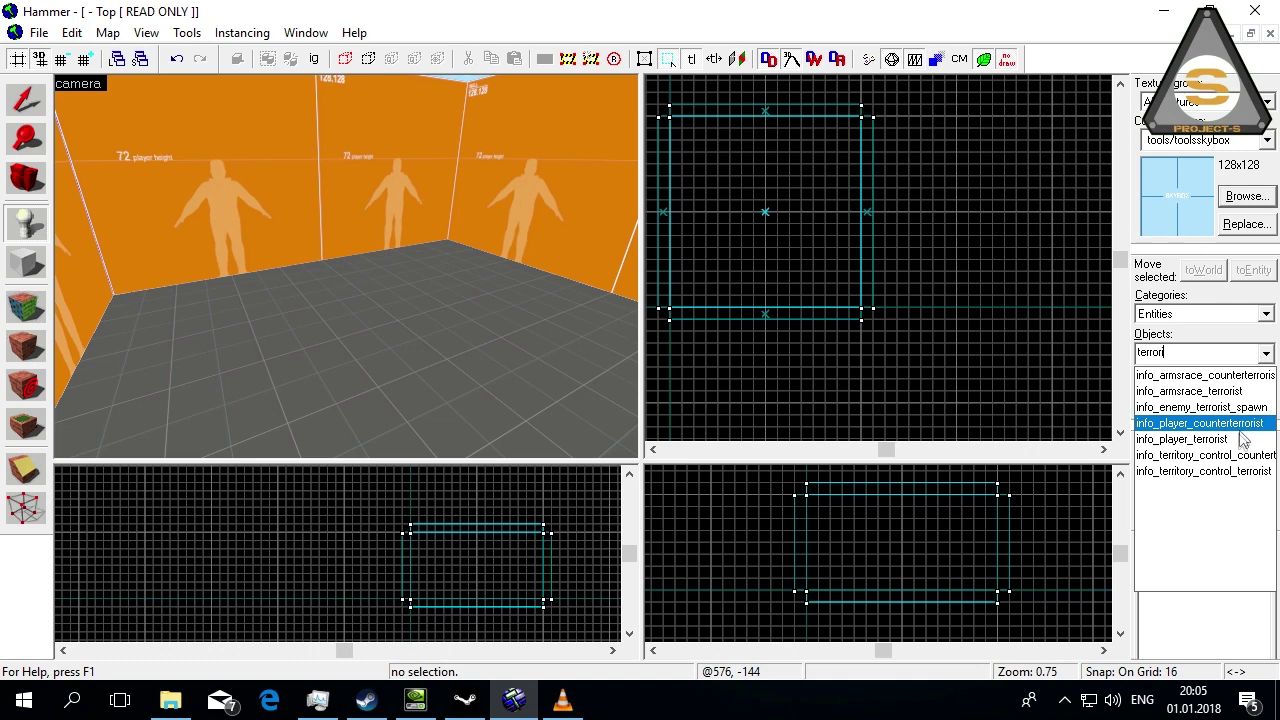
click(1243, 439)
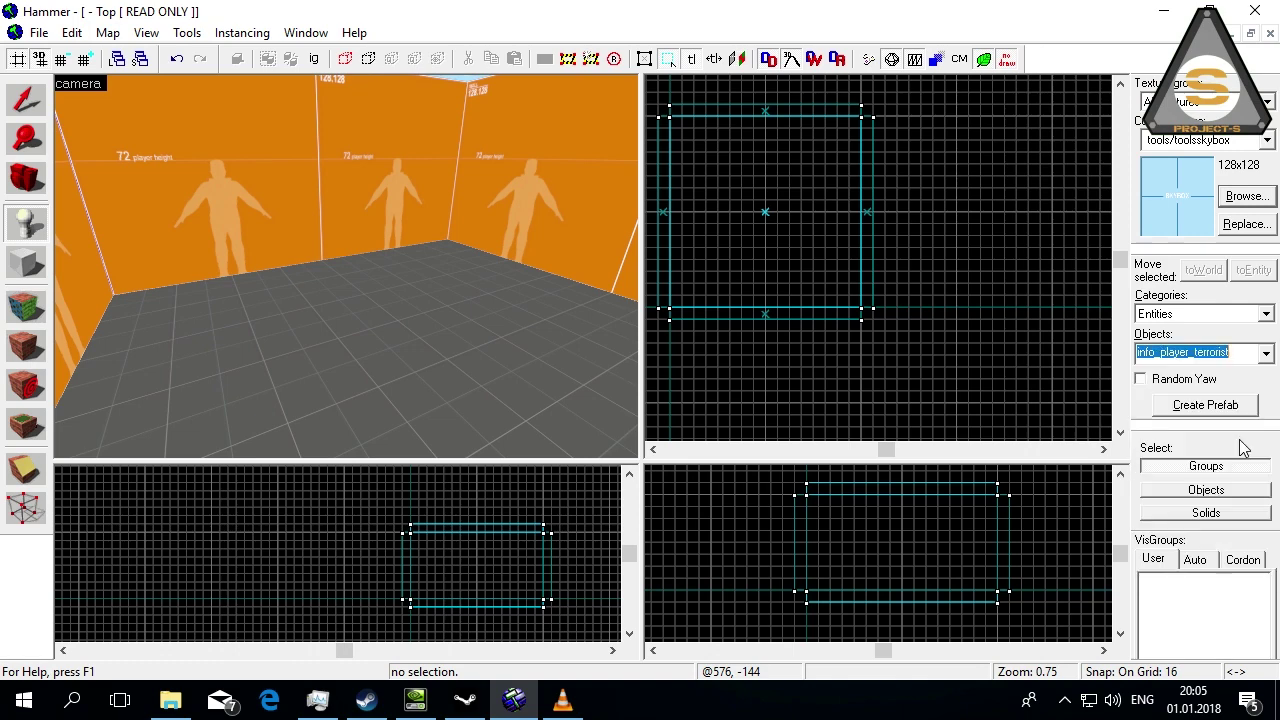
click(237, 371)
scroll(263, 351, down, 3)
scroll(266, 346, up, 3)
scroll(301, 192, up, 2)
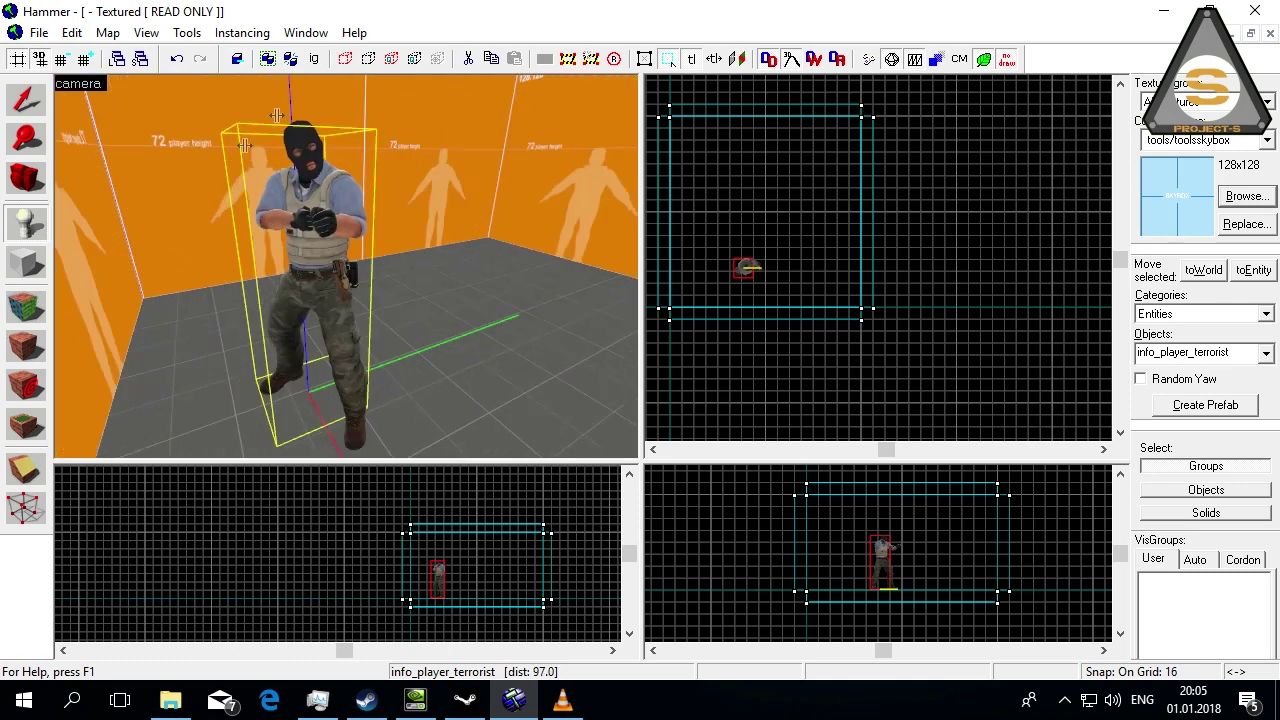
scroll(277, 116, down, 1)
- Place a light entity on a wall of the room just below the ceiling and view it with the player spawn
click(38, 229)
click(1180, 352)
text(li)
click(1150, 375)
click(377, 113)
key(s)
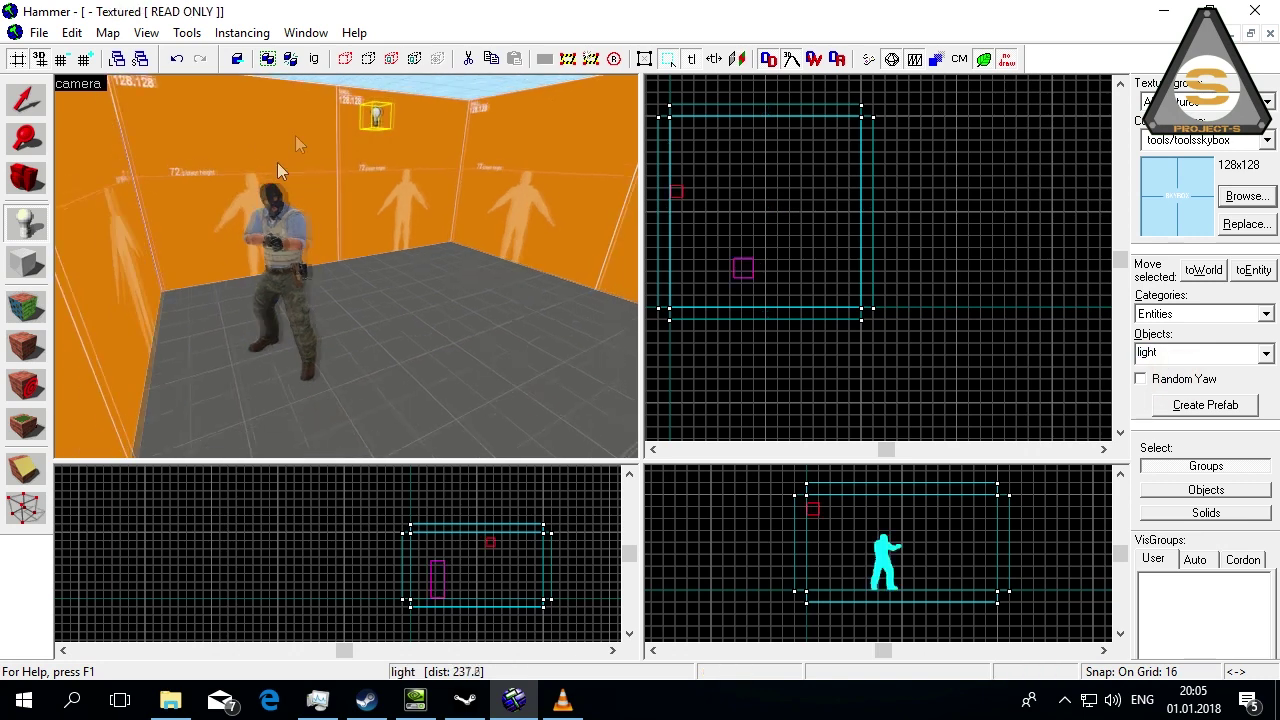
key(d)
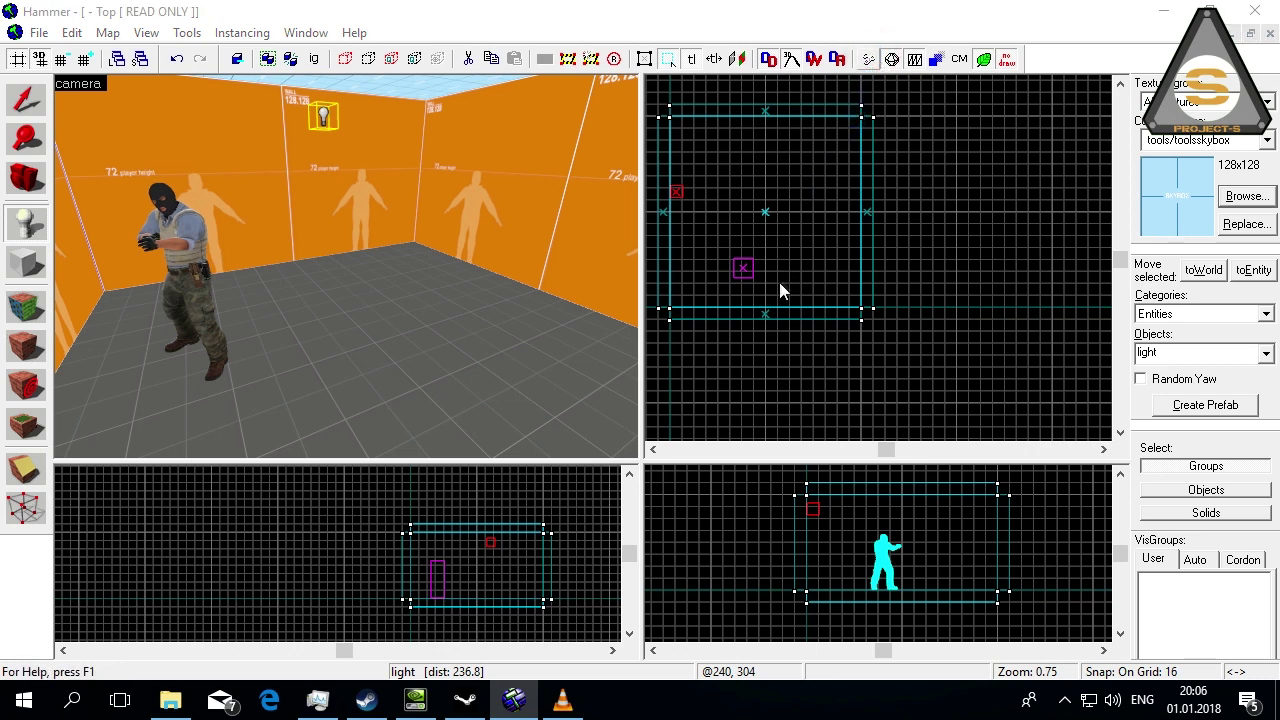
- Save the map as 11 in the maps folder as a Valve Map File
key(ctrl+s)
text(11)
click(426, 498)
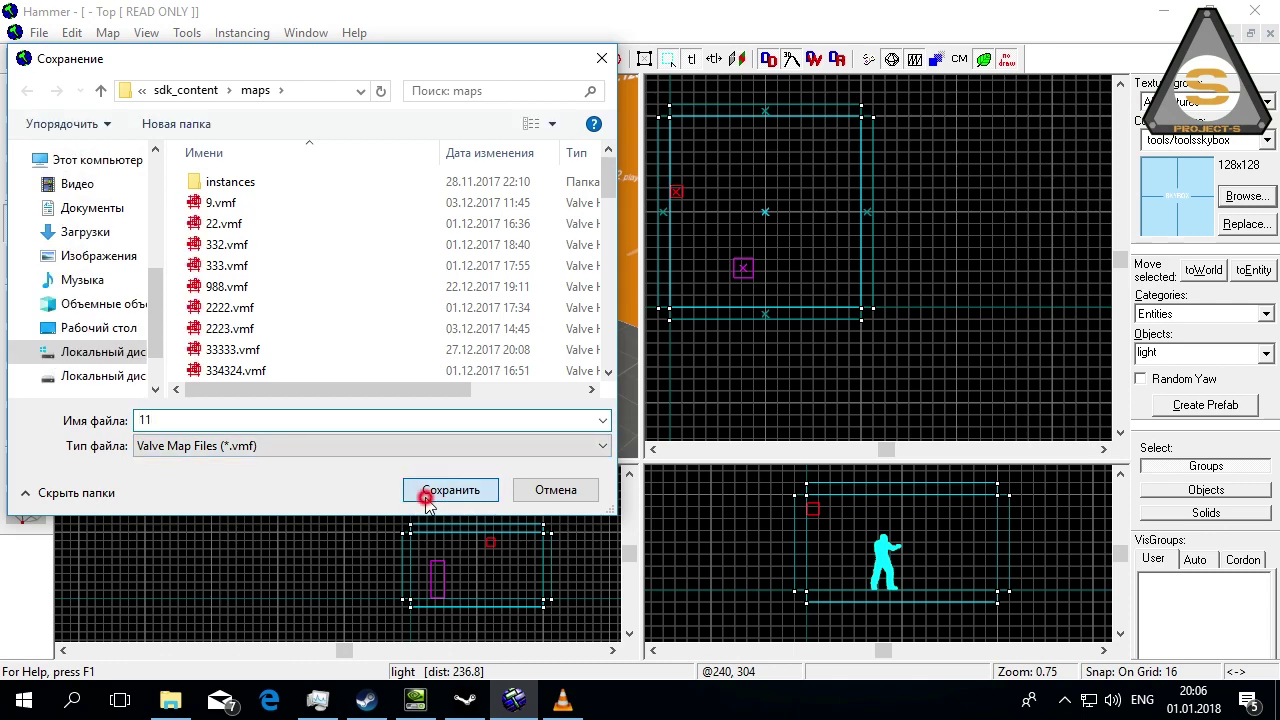
- Compile the map with both VIS and RAD set to Normal
key(F9)
click(546, 380)
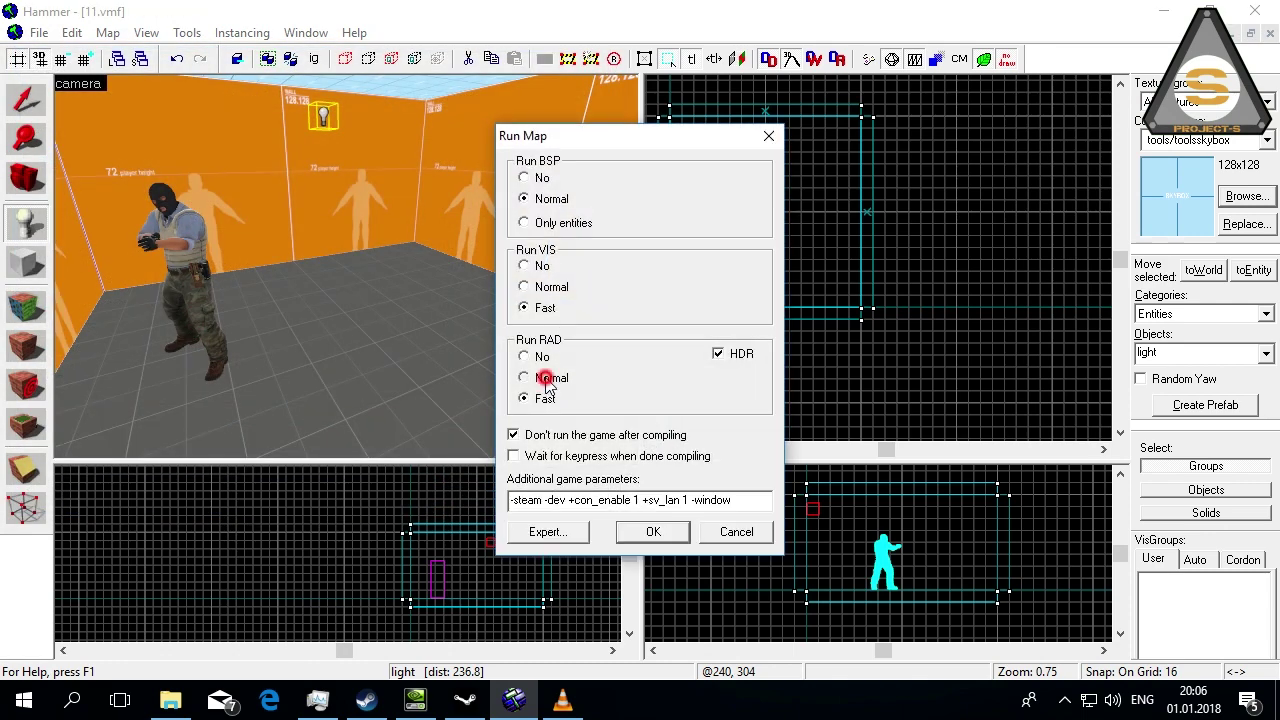
click(546, 287)
click(649, 536)
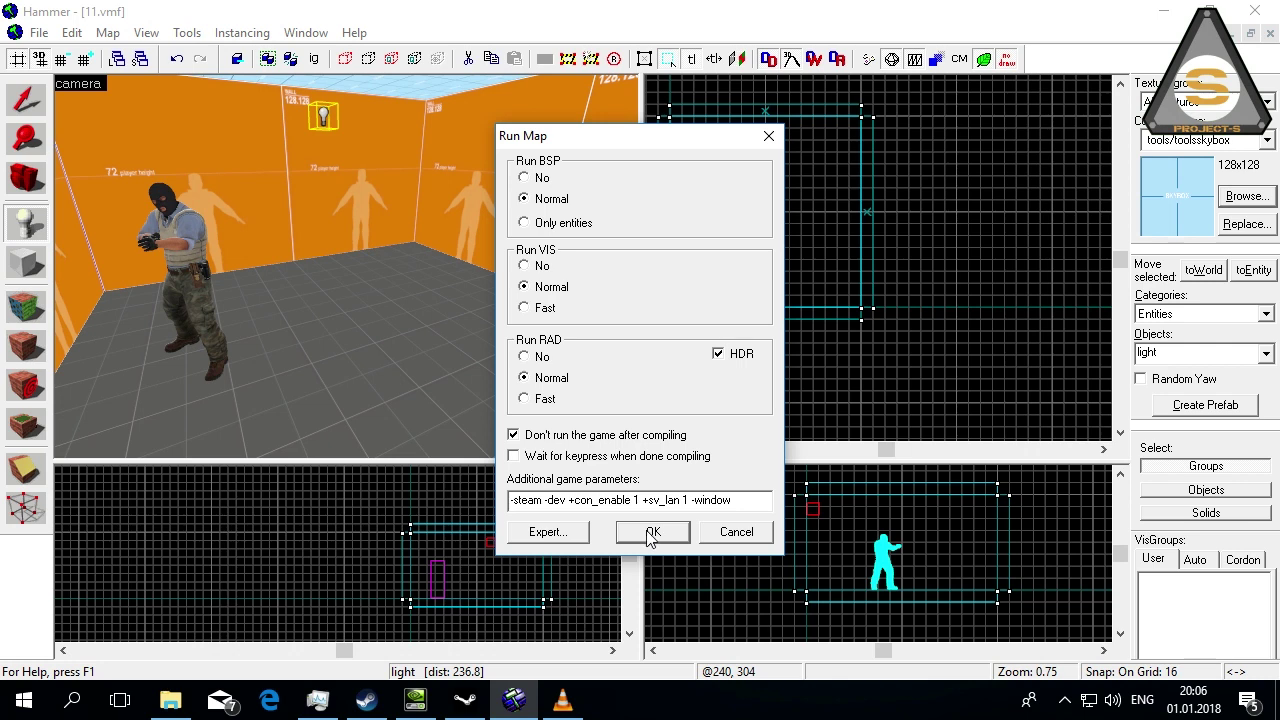